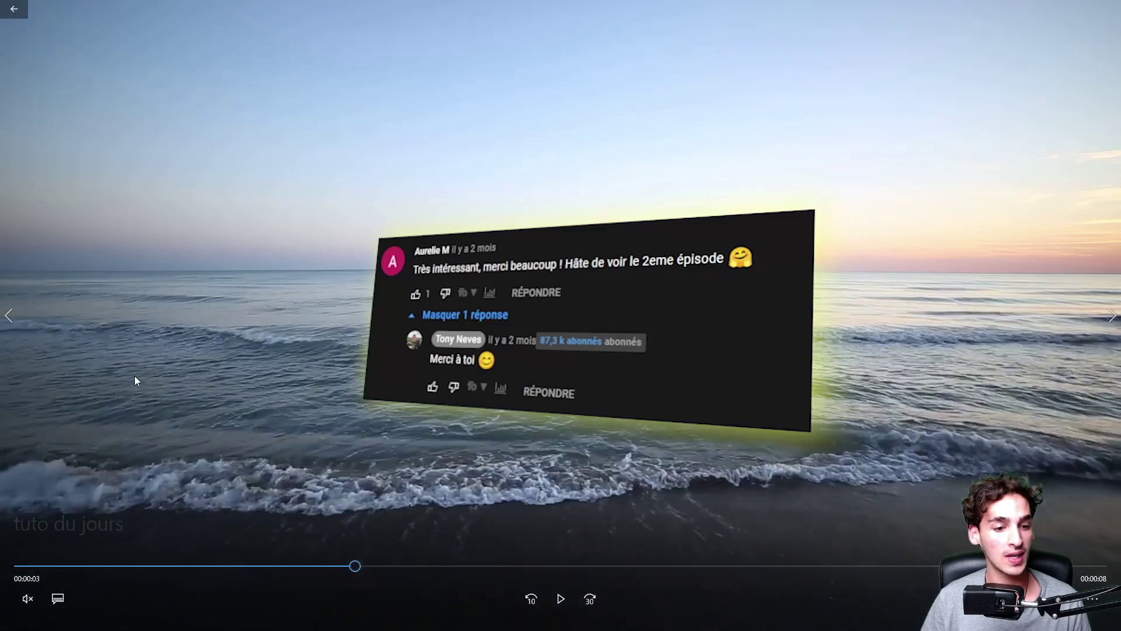
# - Replay the finished example video from near its beginning and close the player
pyautogui.click(93, 565)
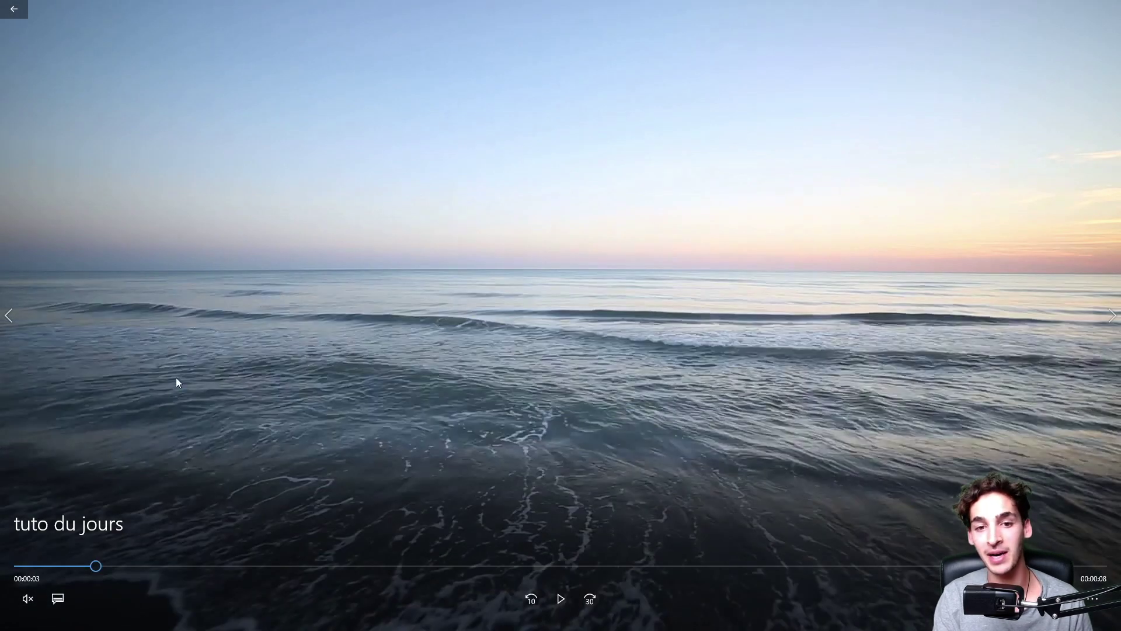
pyautogui.click(355, 301)
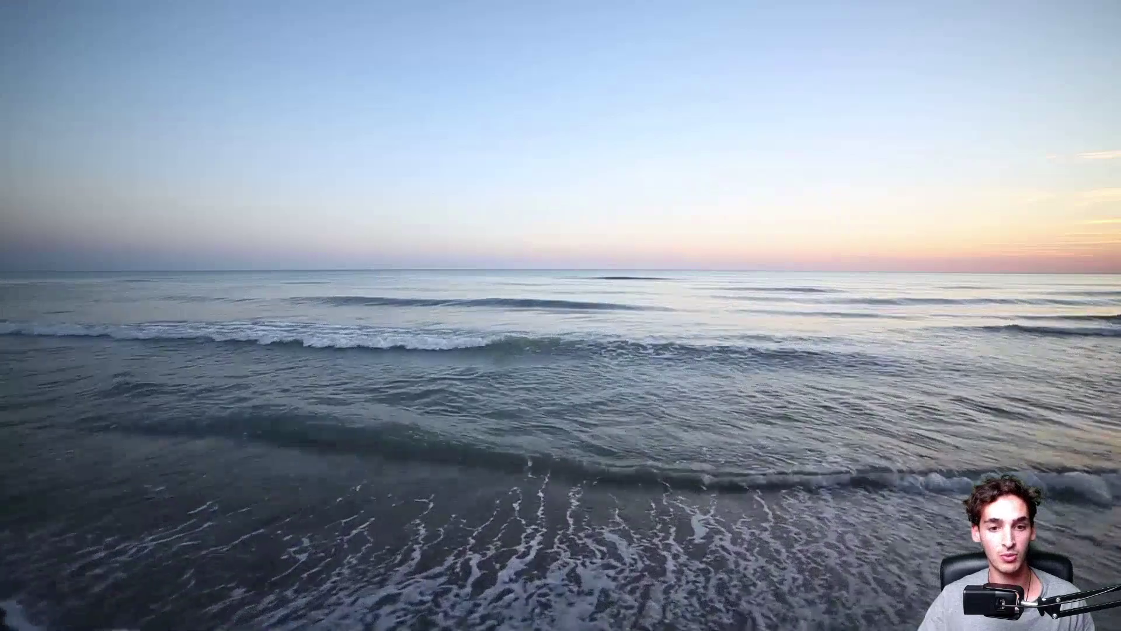
pyautogui.click(587, 23)
pyautogui.click(1080, 7)
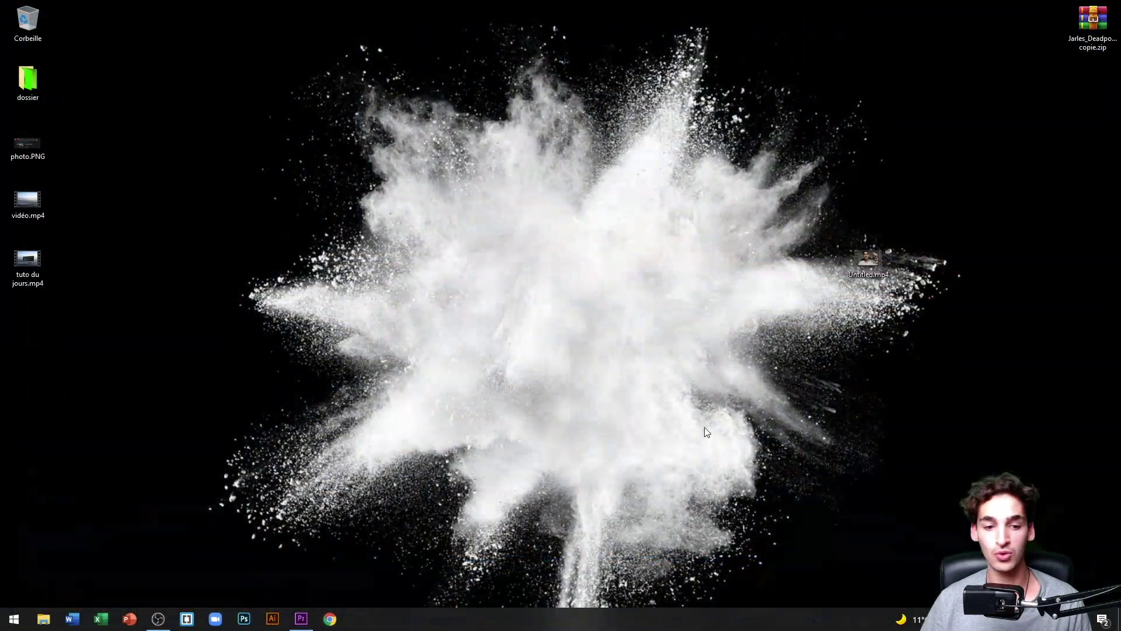
# - Switch to Adobe Premiere Pro and import vidéo.mp4 and photo.PNG from the Bureau folder into the project
pyautogui.click(301, 620)
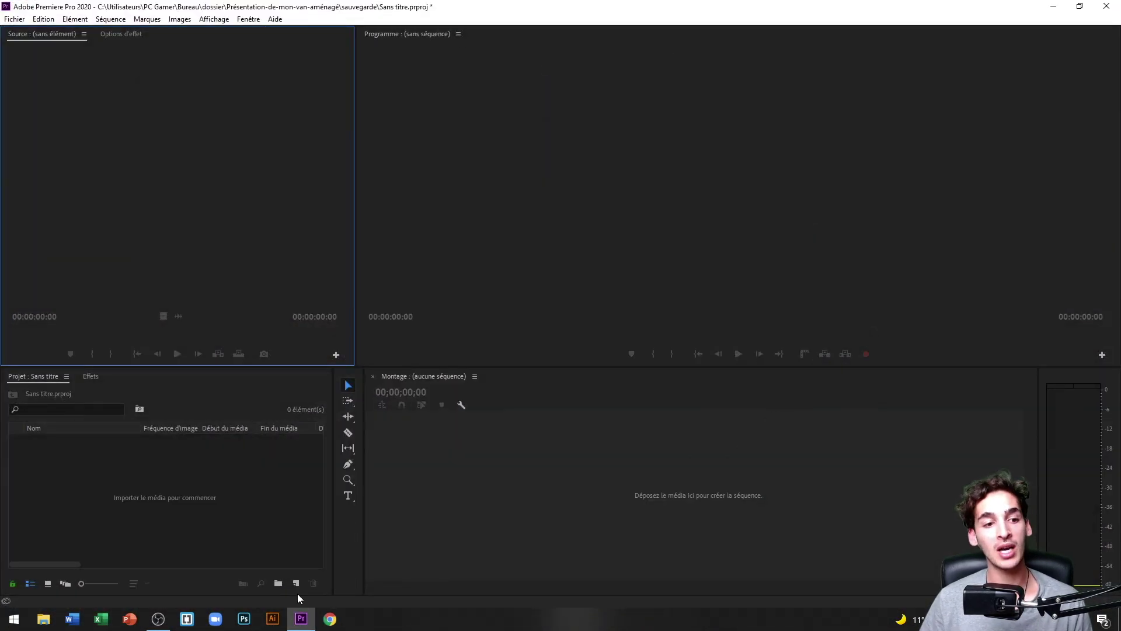
pyautogui.doubleClick(139, 483)
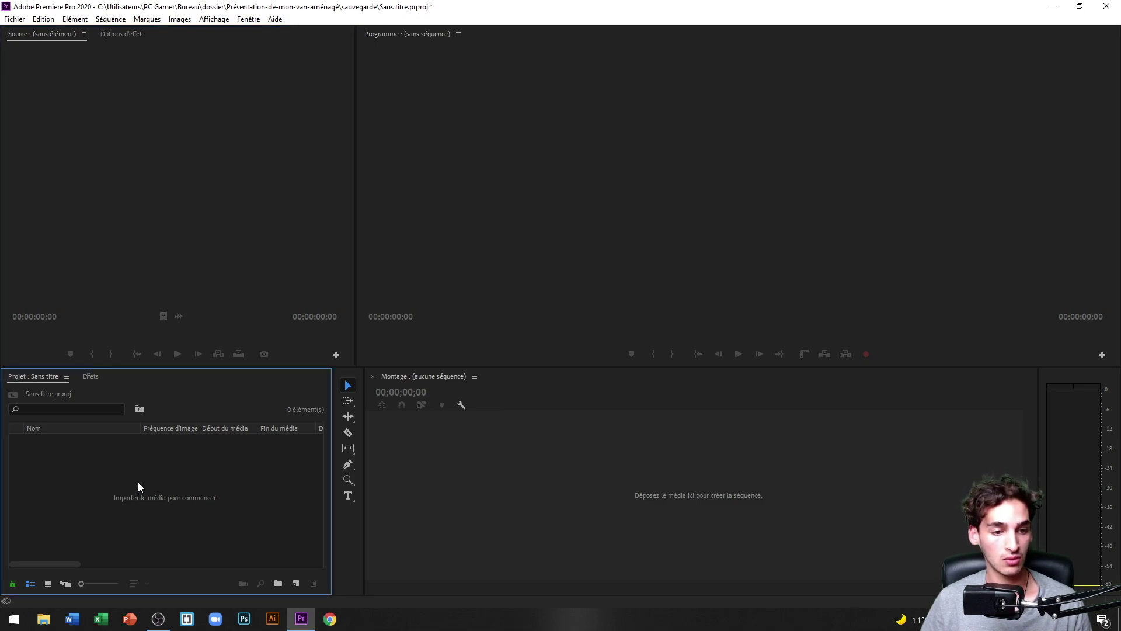
pyautogui.moveTo(269, 182); pyautogui.dragTo(208, 122)
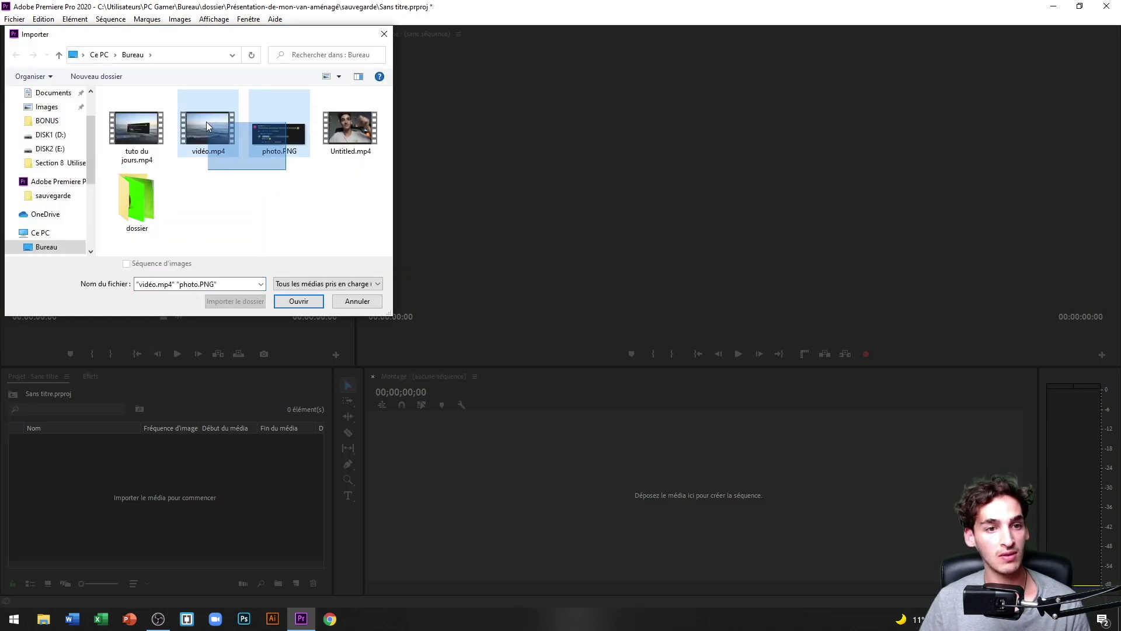
pyautogui.click(297, 300)
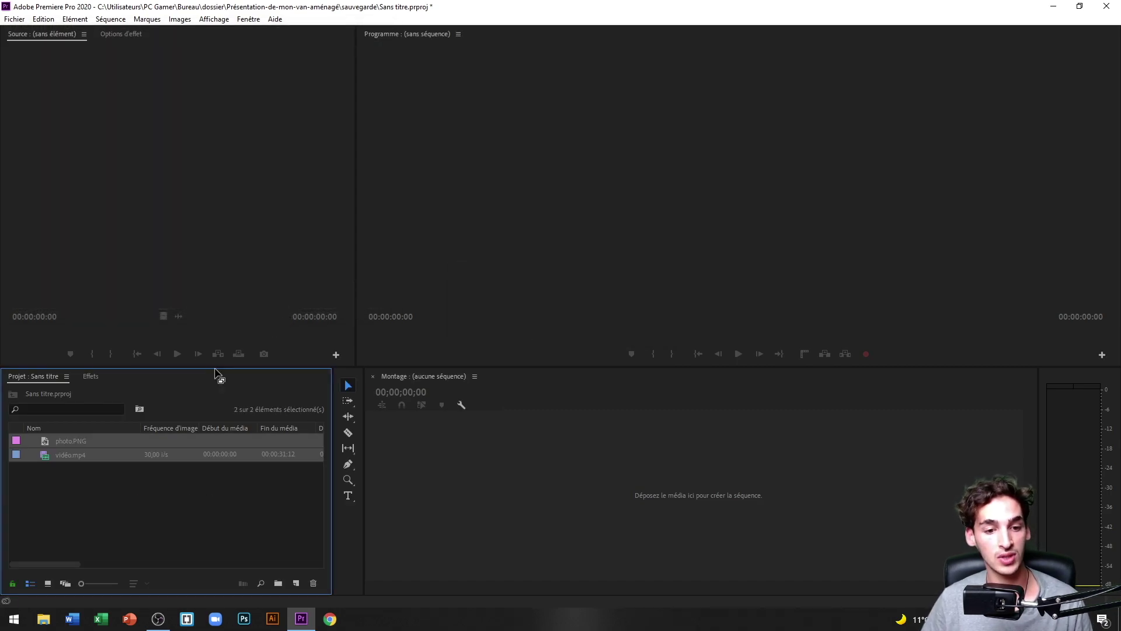
# - Create two bins in the project named Vidéos and Photos
pyautogui.click(203, 511)
pyautogui.click(274, 584)
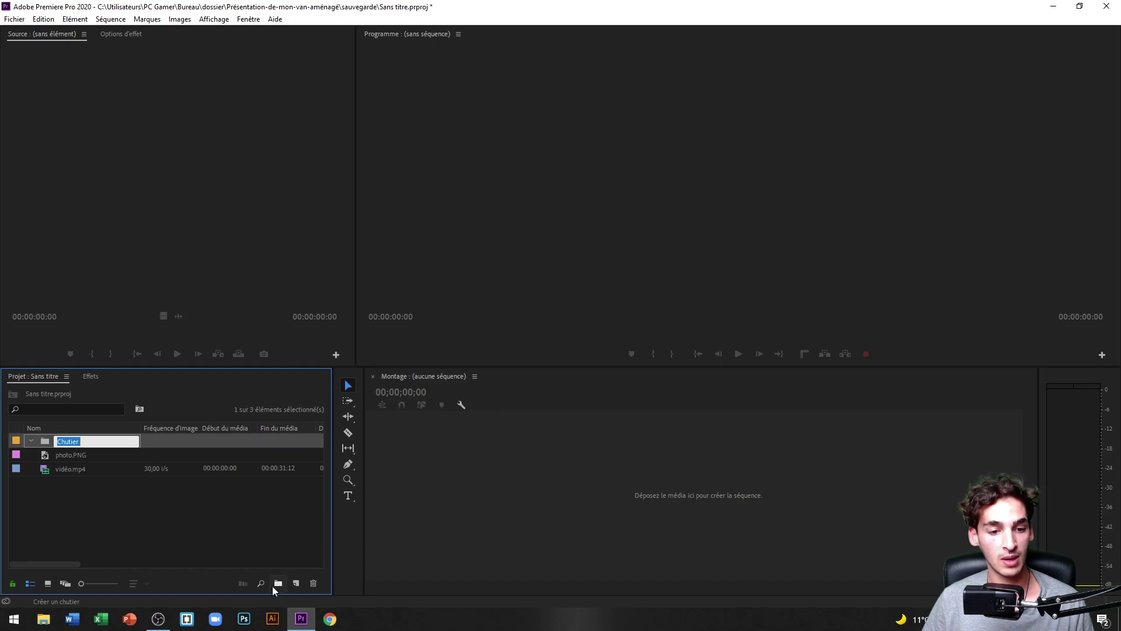
pyautogui.write('Vid')
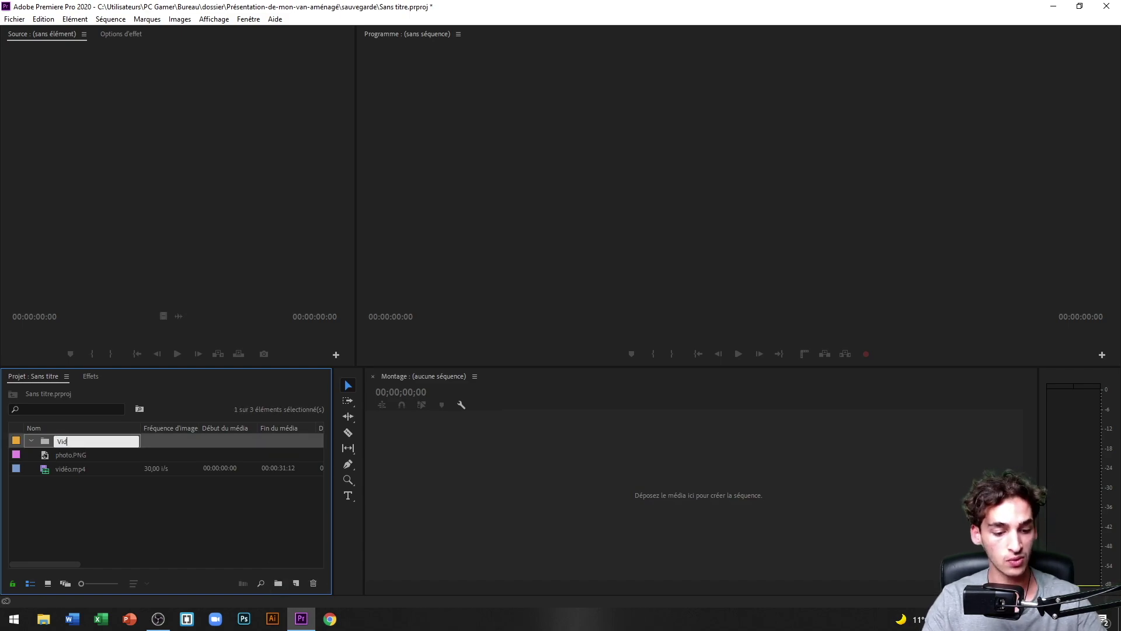
pyautogui.write('éos')
pyautogui.click(208, 537)
pyautogui.click(278, 583)
pyautogui.write('Photos')
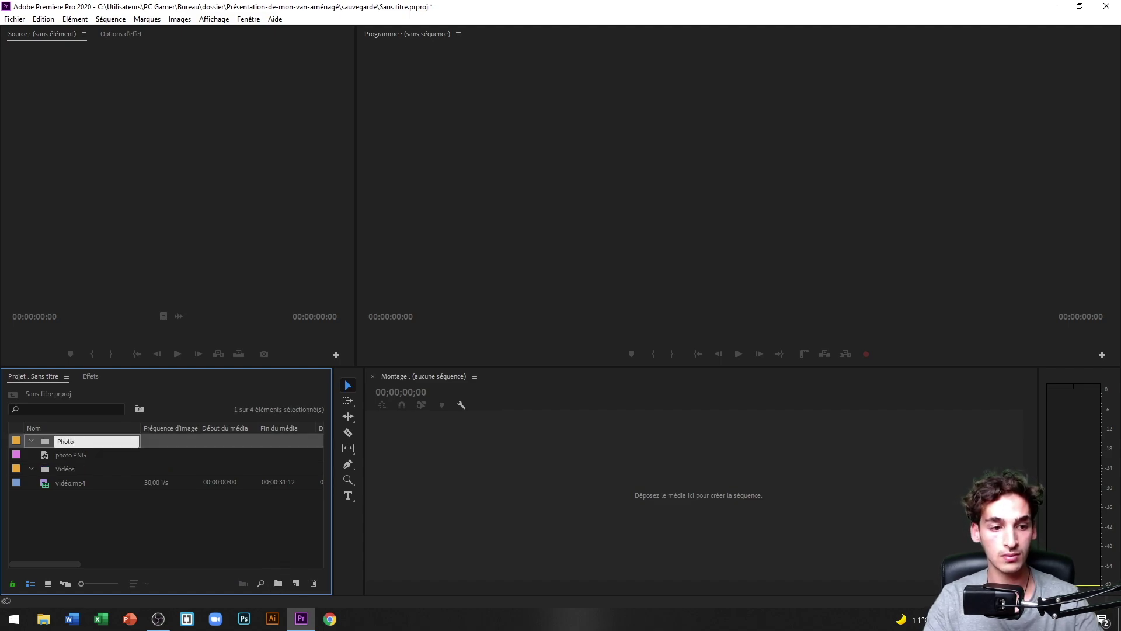
pyautogui.click(80, 495)
# - Move photo.PNG into the Photos bin and vidéo.mp4 into the Vidéos bin, and collapse both bins
pyautogui.moveTo(62, 454)
pyautogui.mouseDown()
pyautogui.moveTo(64, 441)
pyautogui.moveTo(43, 441)
pyautogui.moveTo(71, 468)
pyautogui.moveTo(67, 454)
pyautogui.mouseUp()
pyautogui.click(32, 441)
pyautogui.click(32, 454)
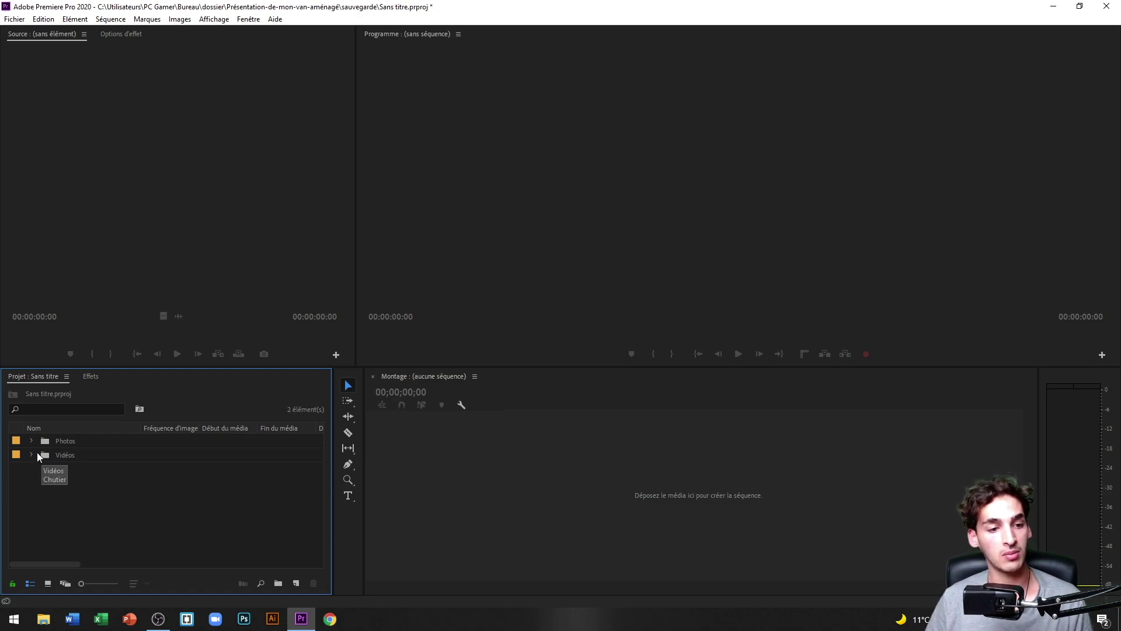
# - Create a sequence from vidéo.mp4 and move that sequence out of the Vidéos bin to the project's root level
pyautogui.click(31, 454)
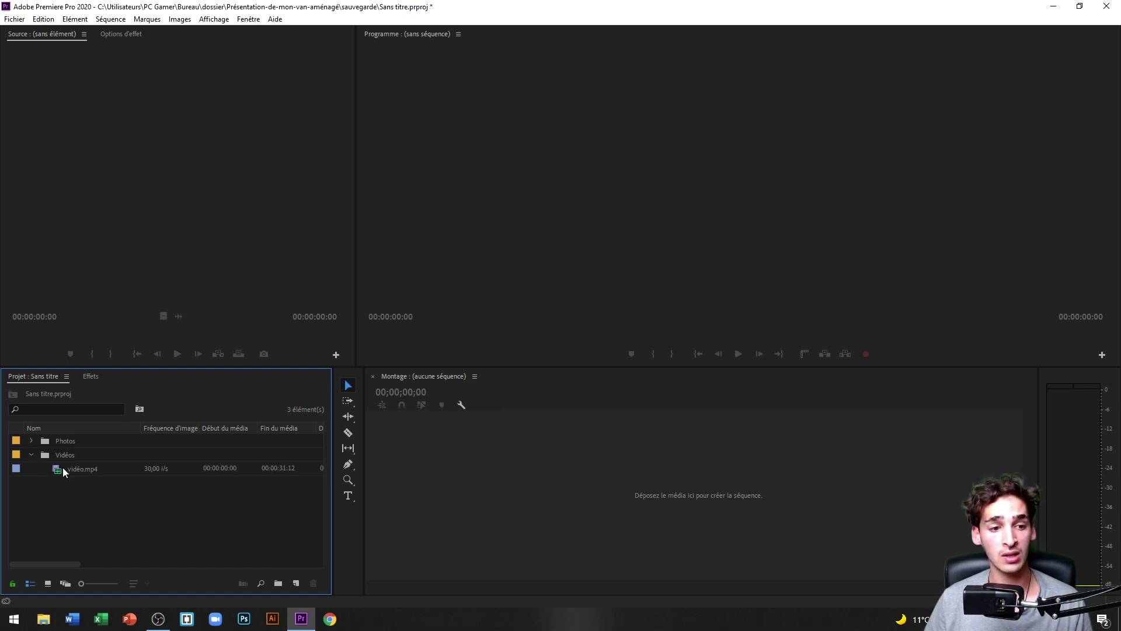
pyautogui.moveTo(67, 472); pyautogui.dragTo(487, 474)
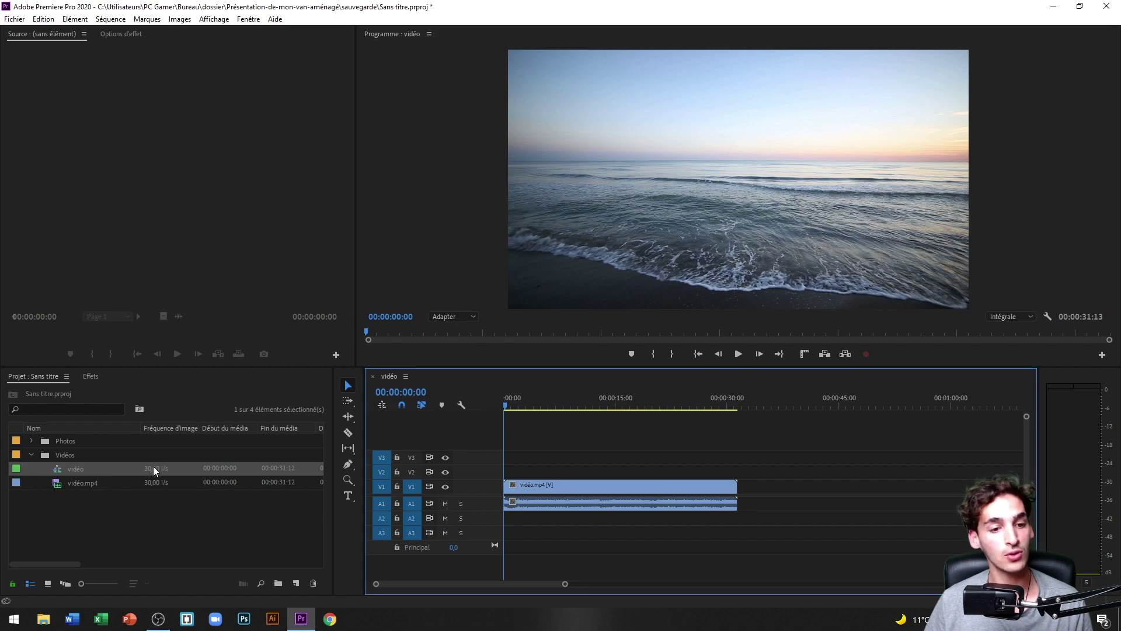
pyautogui.moveTo(153, 468)
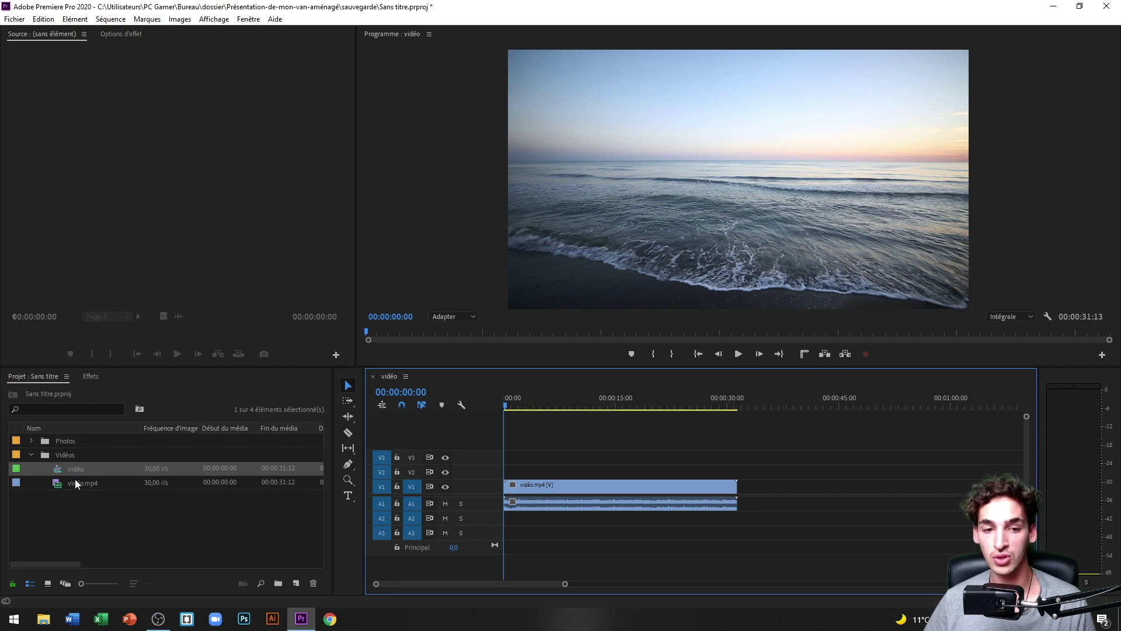
pyautogui.moveTo(75, 478)
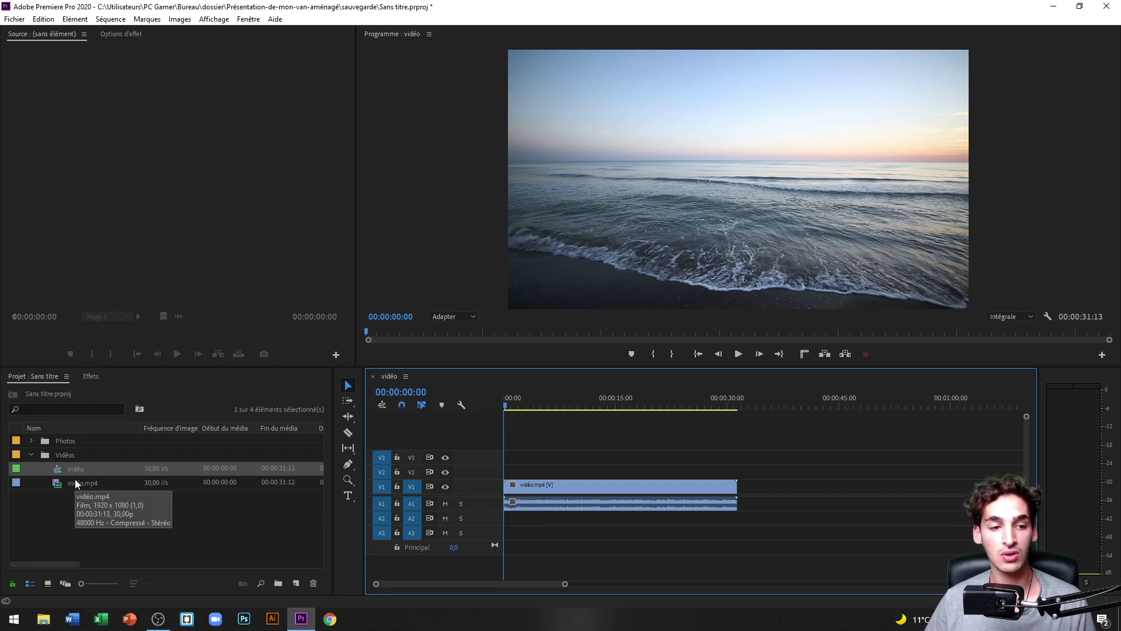
pyautogui.click(65, 468)
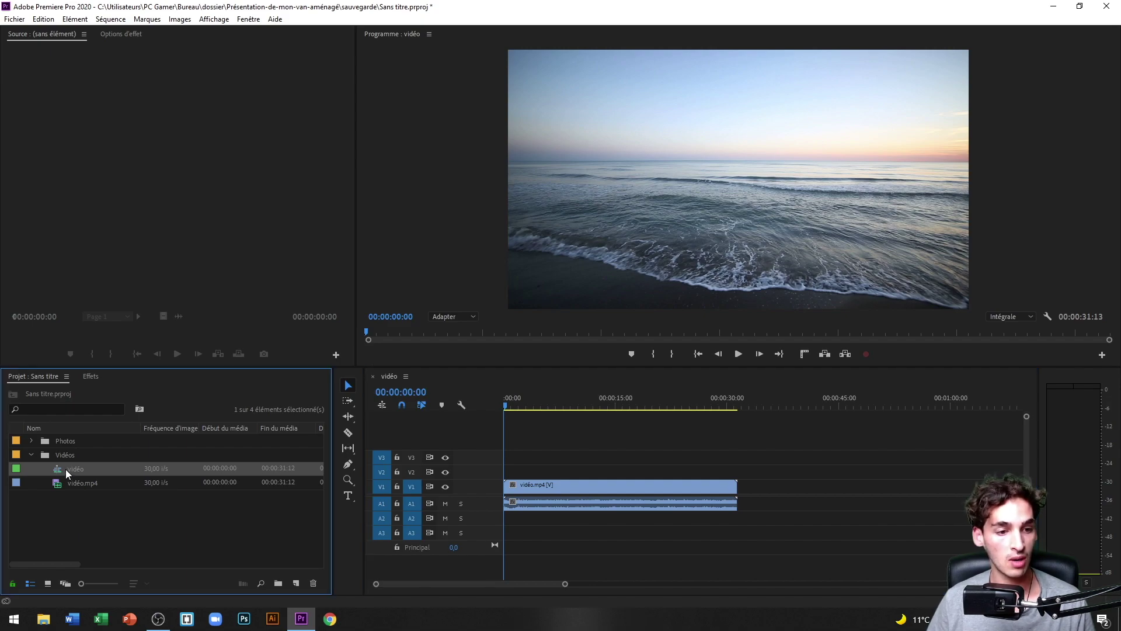
pyautogui.moveTo(16, 468); pyautogui.dragTo(16, 471)
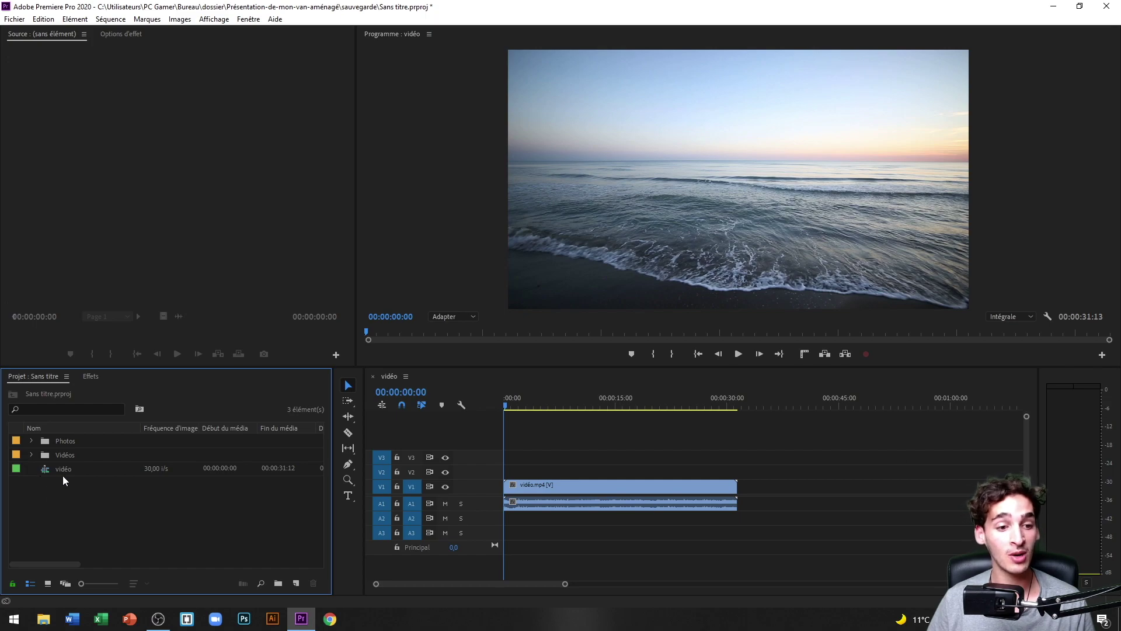
# - Rename the sequence as 1 and mute audio track A1
pyautogui.click(60, 468)
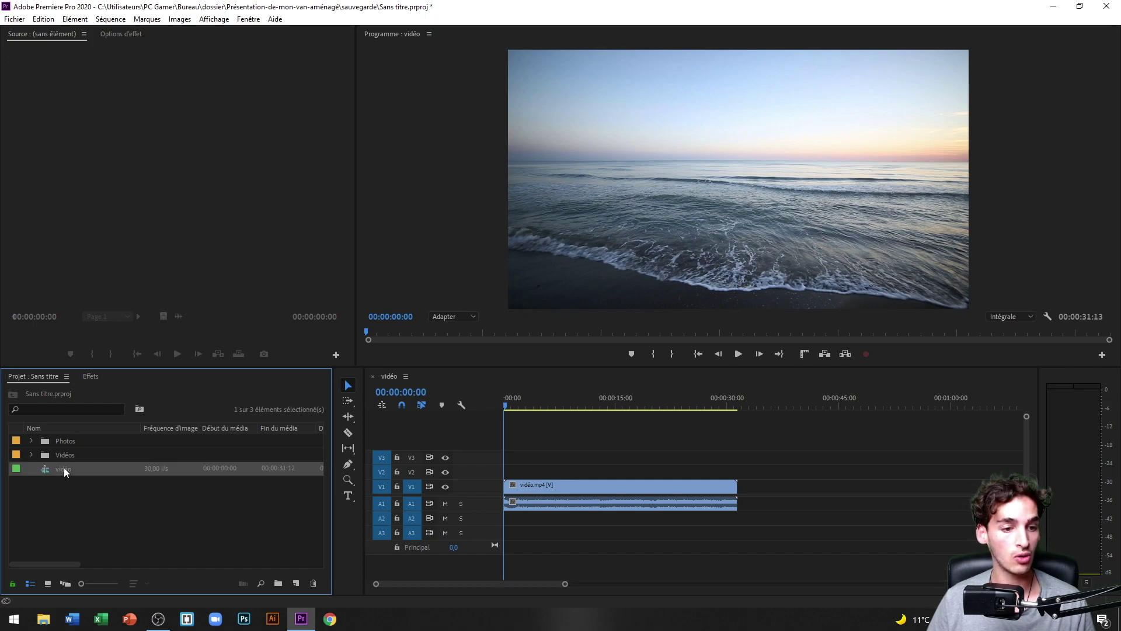
pyautogui.click(67, 471)
pyautogui.write('1')
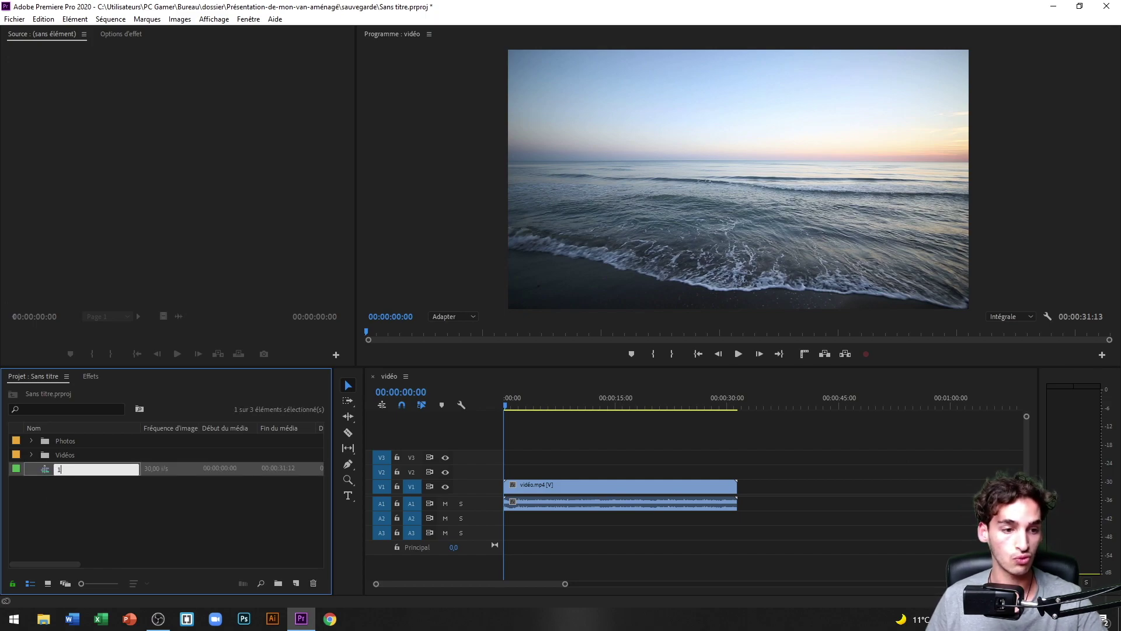
pyautogui.click(68, 500)
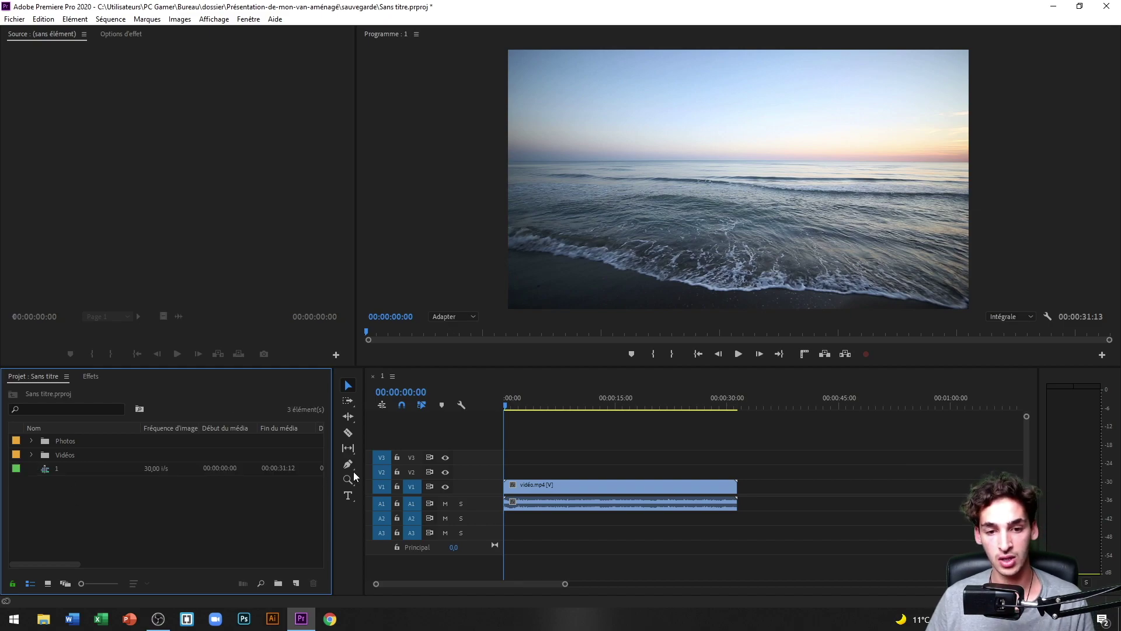
pyautogui.click(446, 504)
pyautogui.click(445, 503)
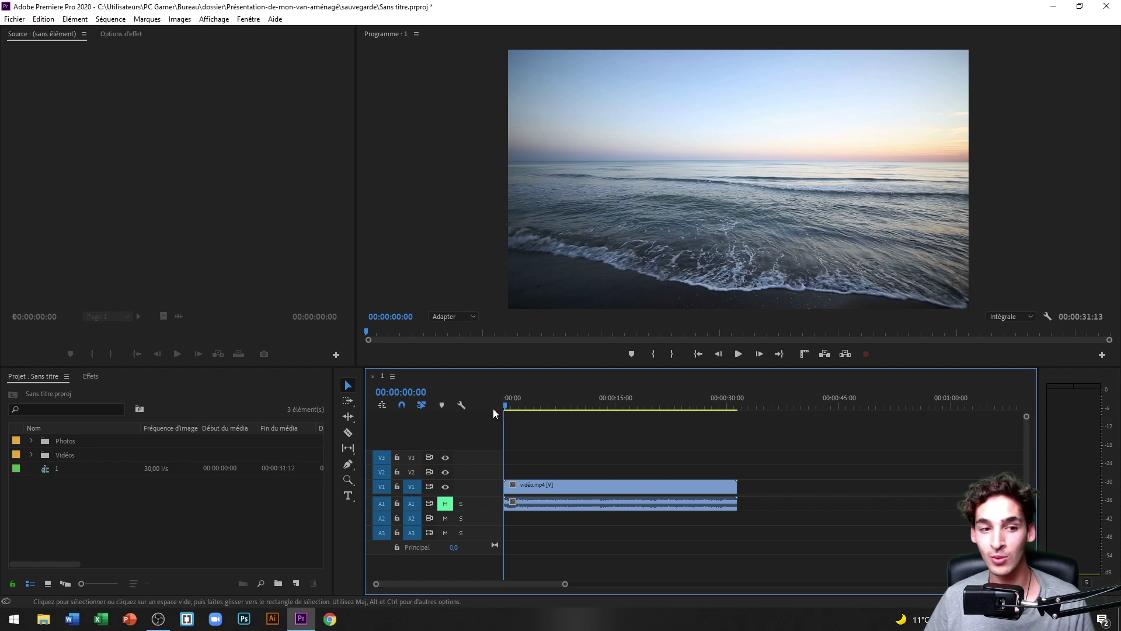
# - Place photo.PNG on track V2 above the video, starting at about 00:00:11:20, and bring the playhead over it
pyautogui.click(31, 441)
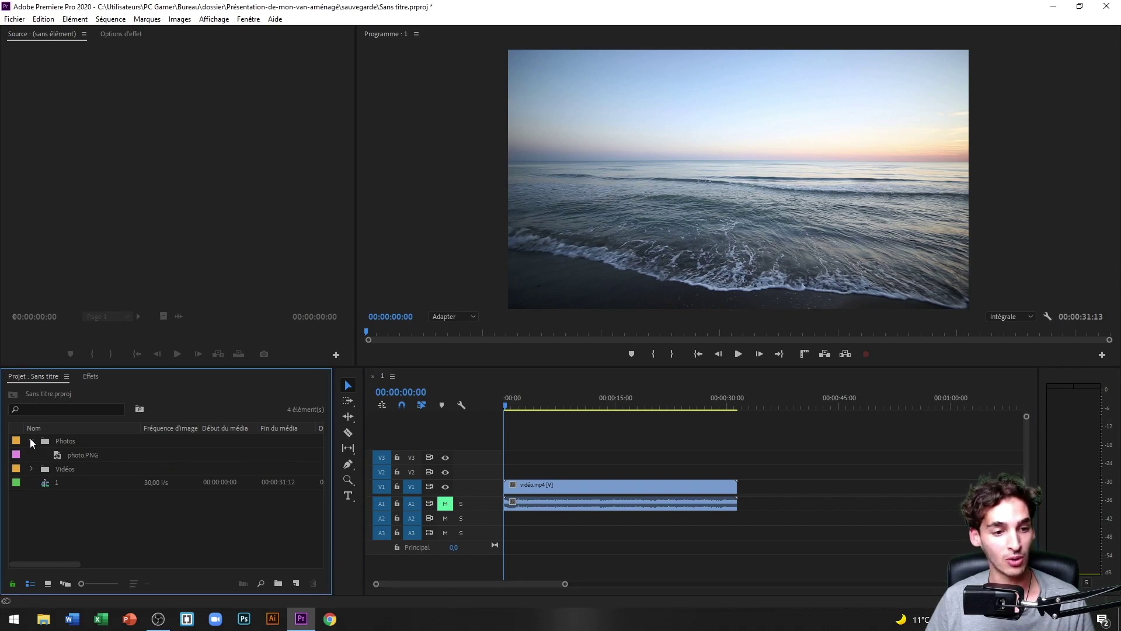
pyautogui.moveTo(125, 453); pyautogui.dragTo(585, 469)
pyautogui.moveTo(590, 399)
pyautogui.mouseDown()
pyautogui.moveTo(608, 397)
pyautogui.moveTo(595, 401)
pyautogui.mouseUp()
# - Scale the photo clip to 173 and put the playhead at the clip's start, at 00:00:11:20
pyautogui.click(608, 471)
pyautogui.click(128, 35)
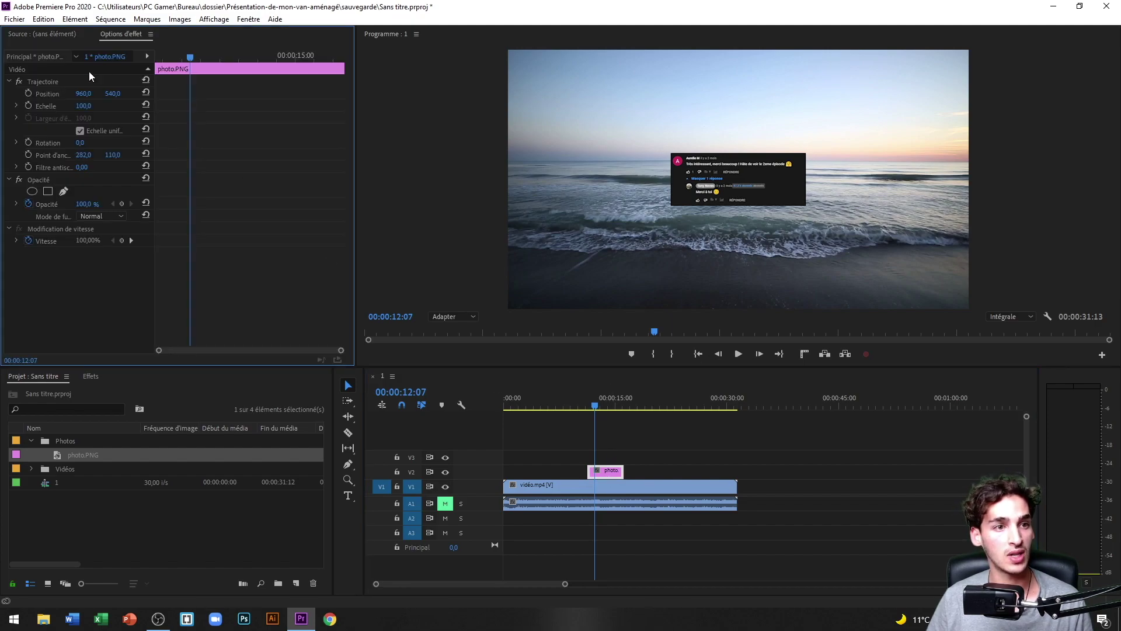
pyautogui.moveTo(83, 106); pyautogui.dragTo(100, 106)
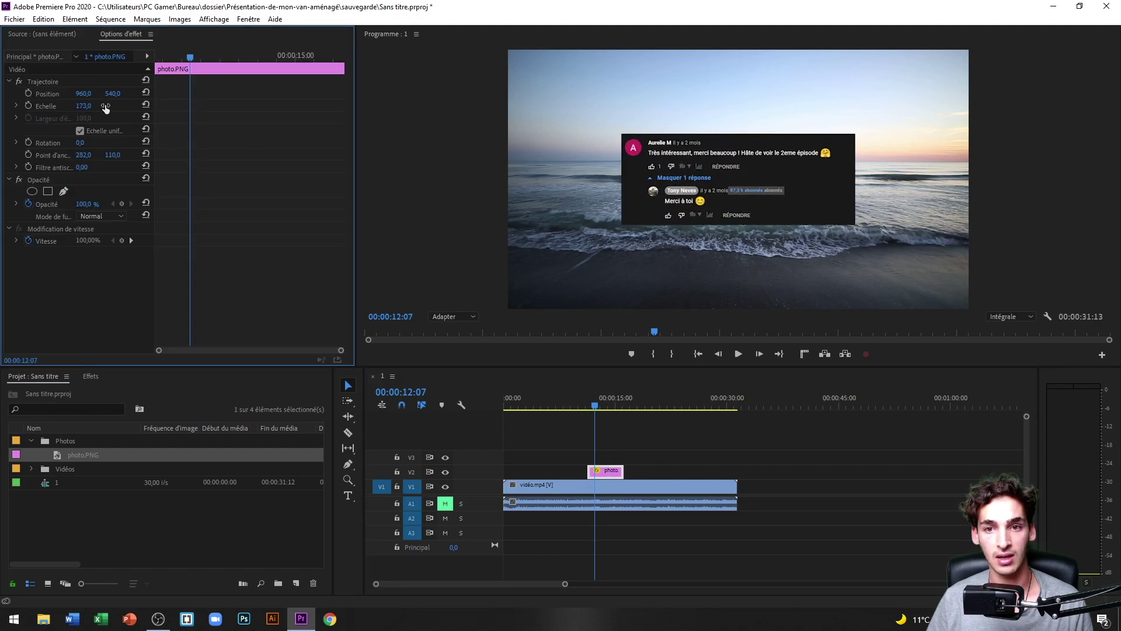
pyautogui.moveTo(593, 395); pyautogui.dragTo(589, 395)
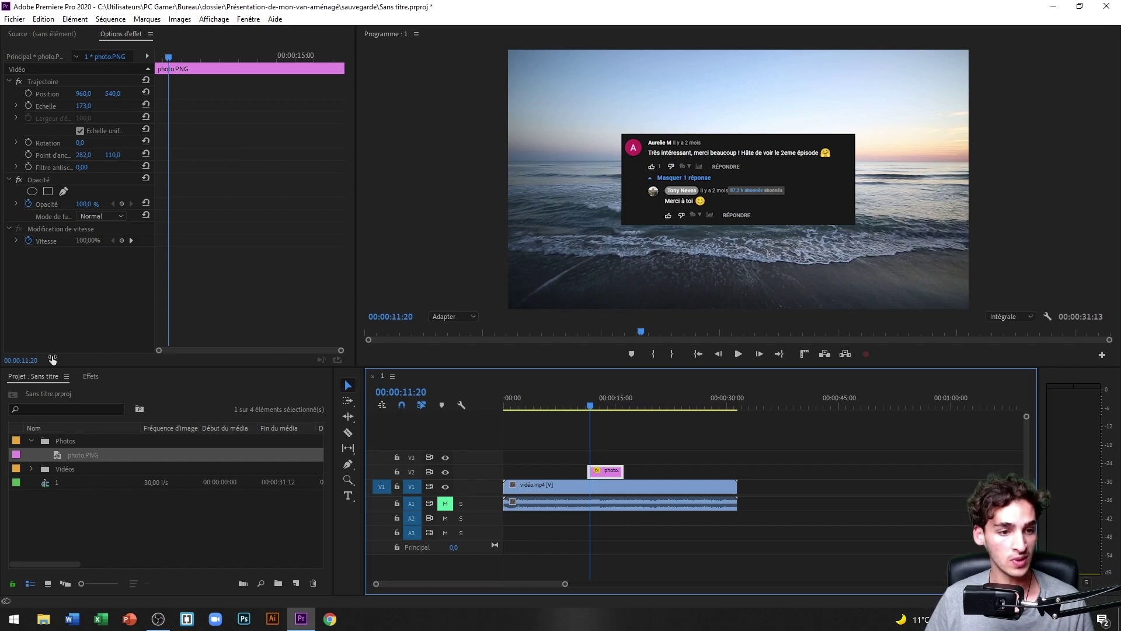
# - Search the effects for "ombre" and apply the Ombre portée effect to the photo clip on V2
pyautogui.click(89, 377)
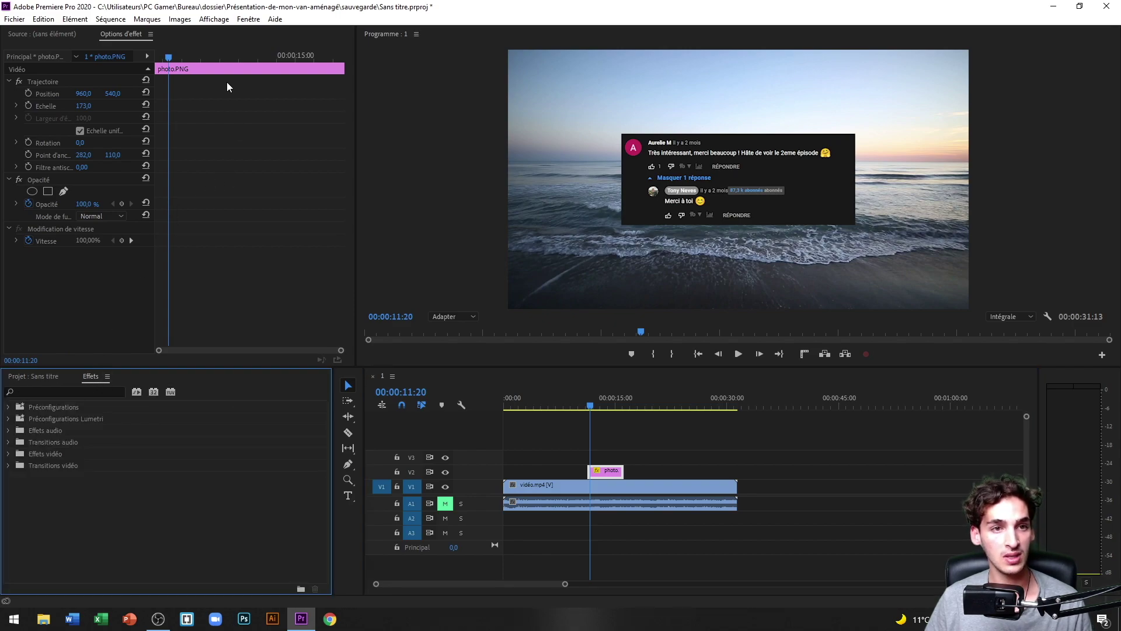
pyautogui.click(250, 19)
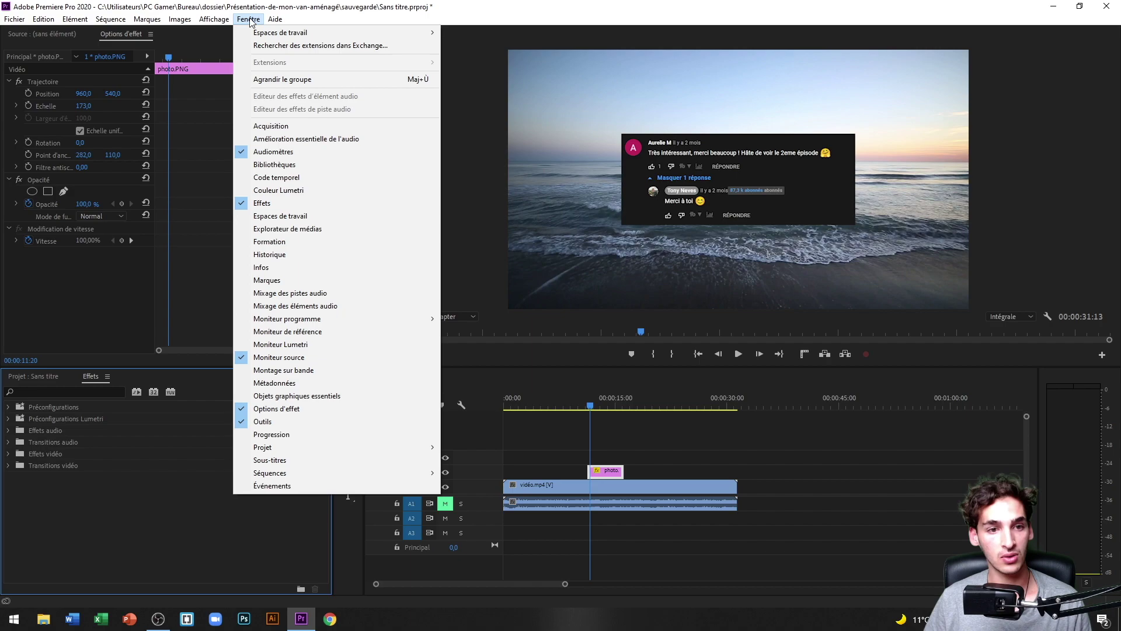
pyautogui.click(293, 205)
pyautogui.click(39, 392)
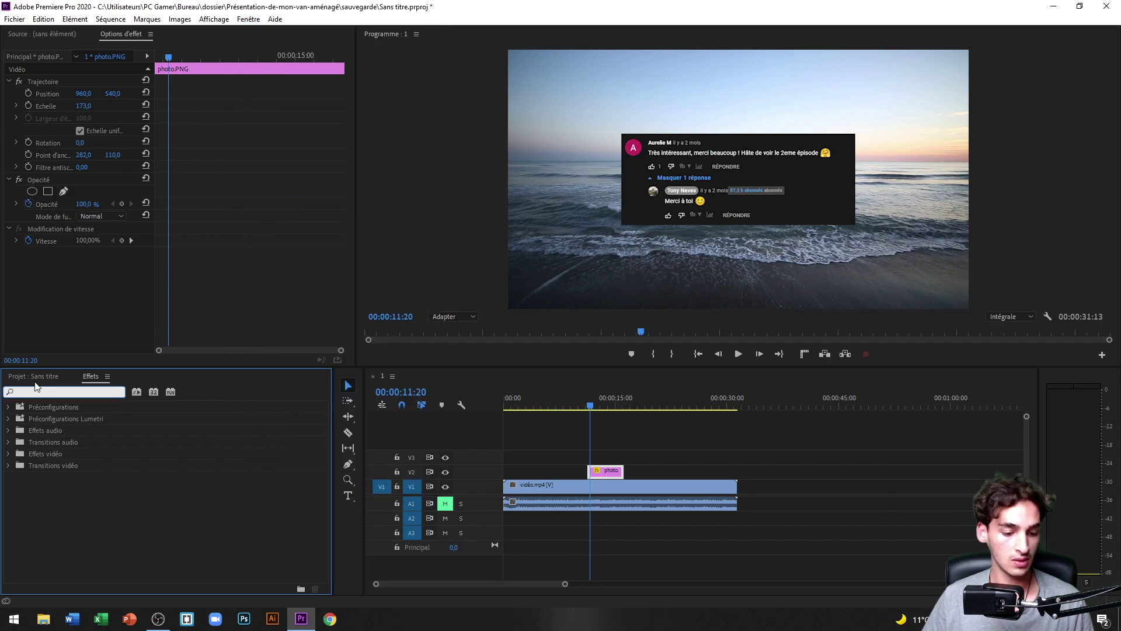
pyautogui.write('ombre')
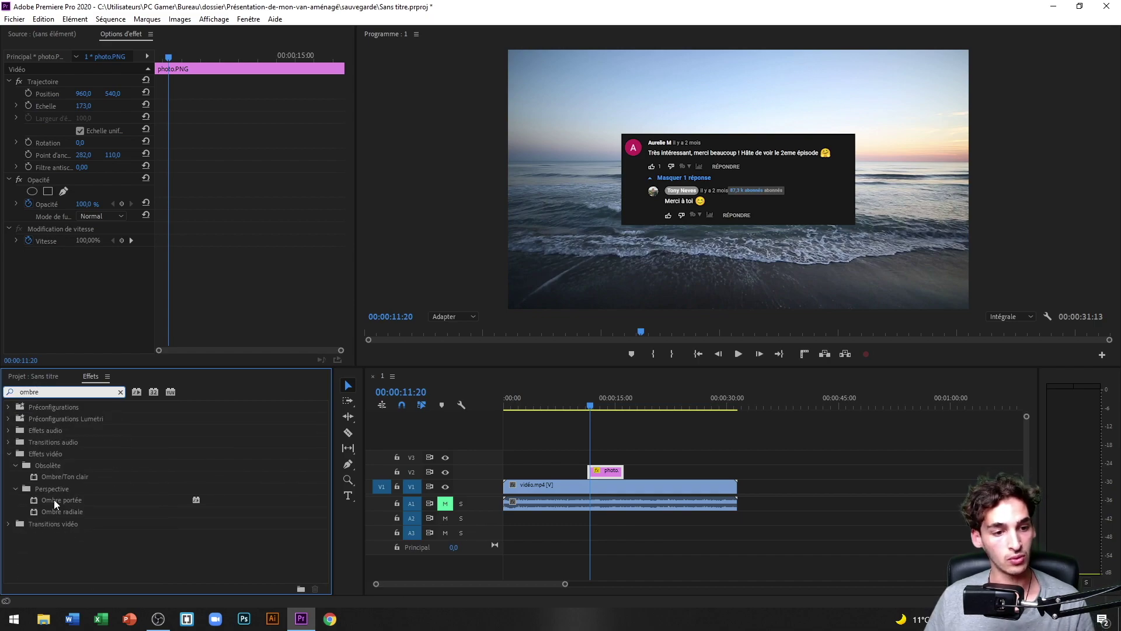
pyautogui.moveTo(56, 503); pyautogui.dragTo(604, 473)
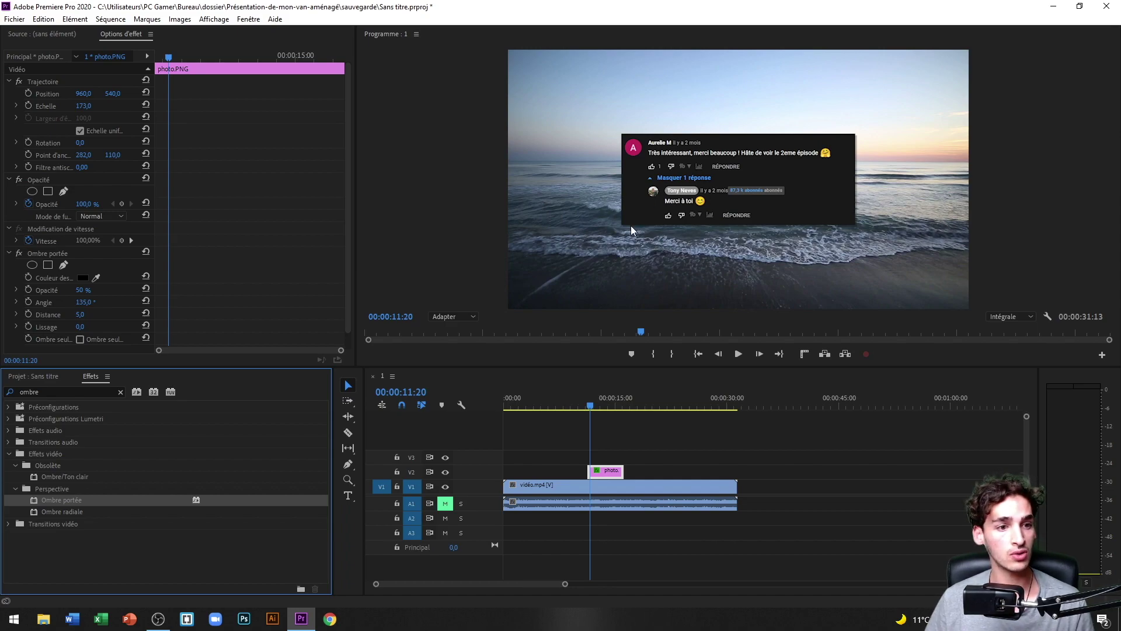
# - Set the photo's drop shadow colour to bright yellow (F6FF00) and its Lissage to 82
pyautogui.click(83, 278)
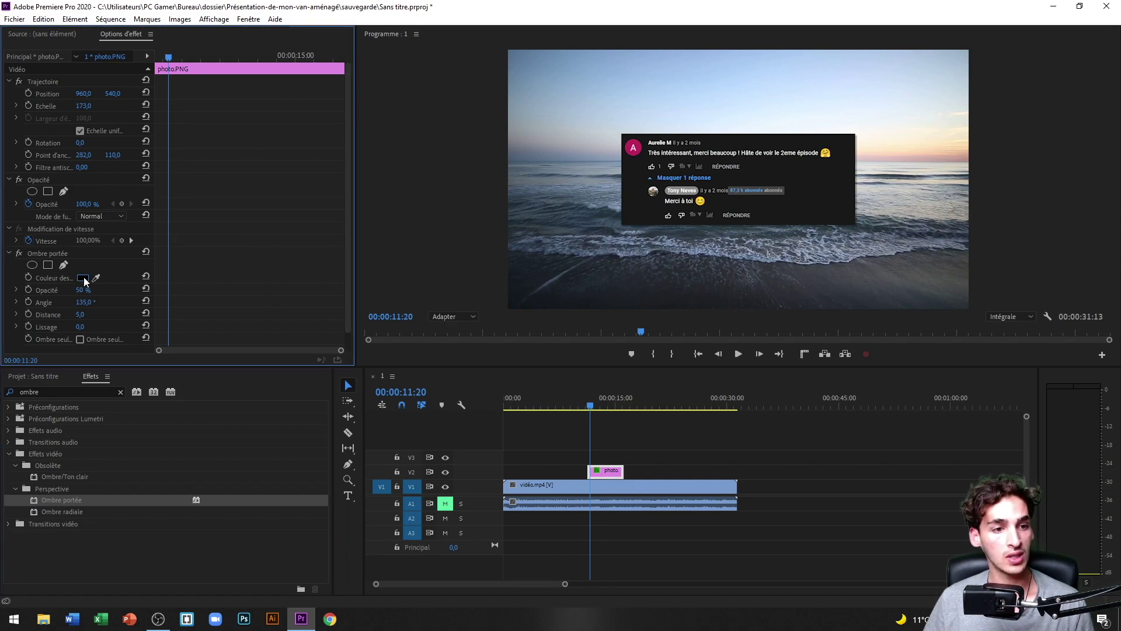
pyautogui.click(582, 261)
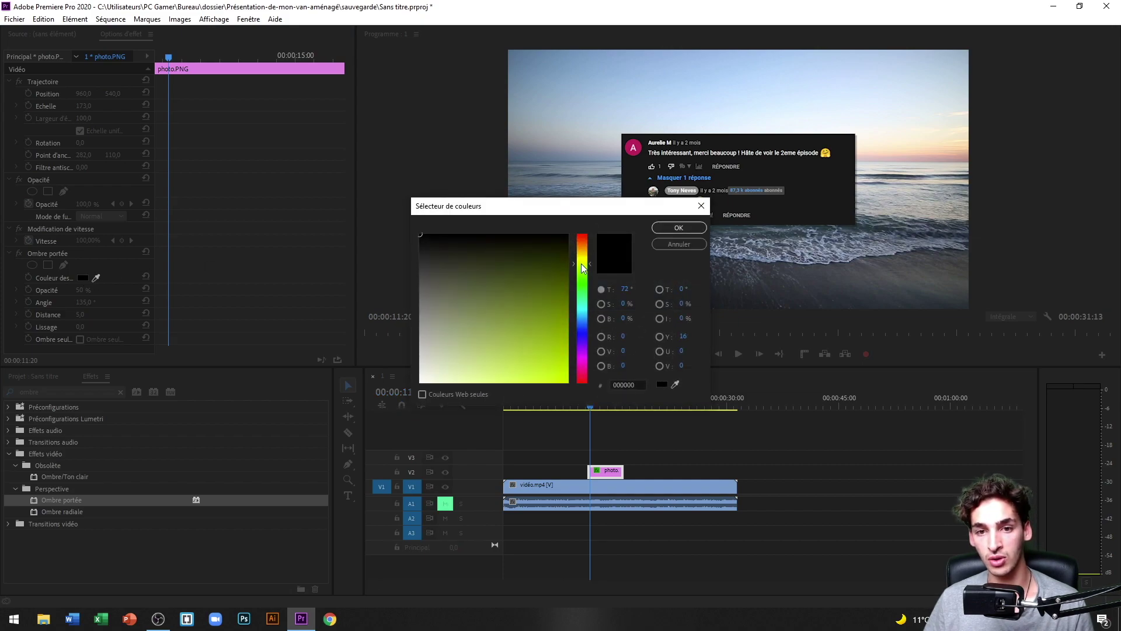
pyautogui.click(568, 383)
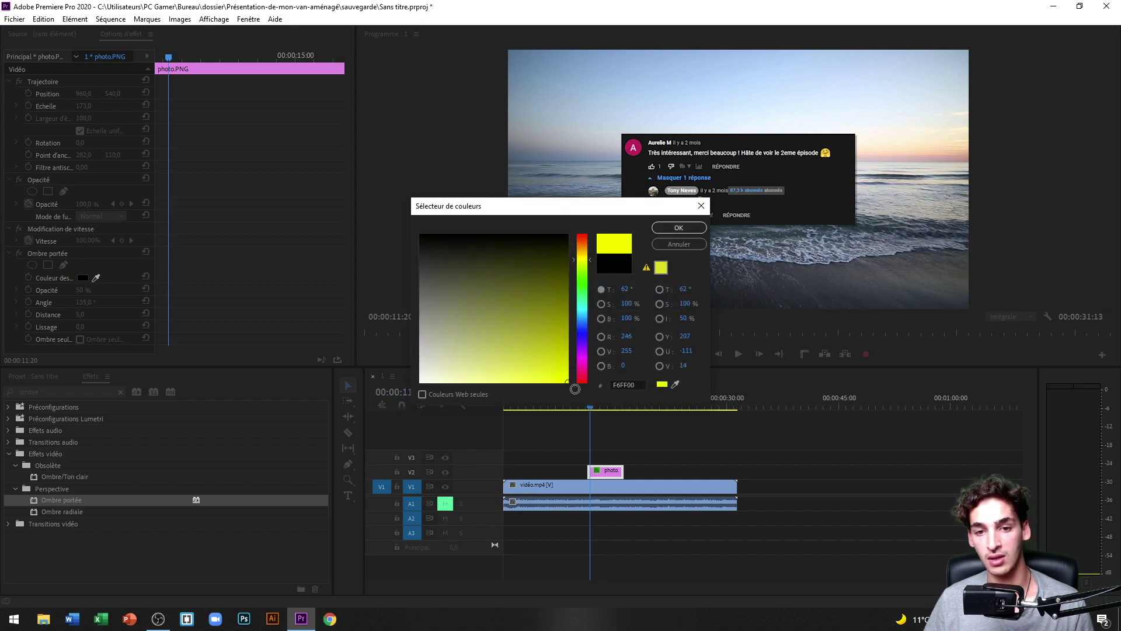
pyautogui.click(660, 229)
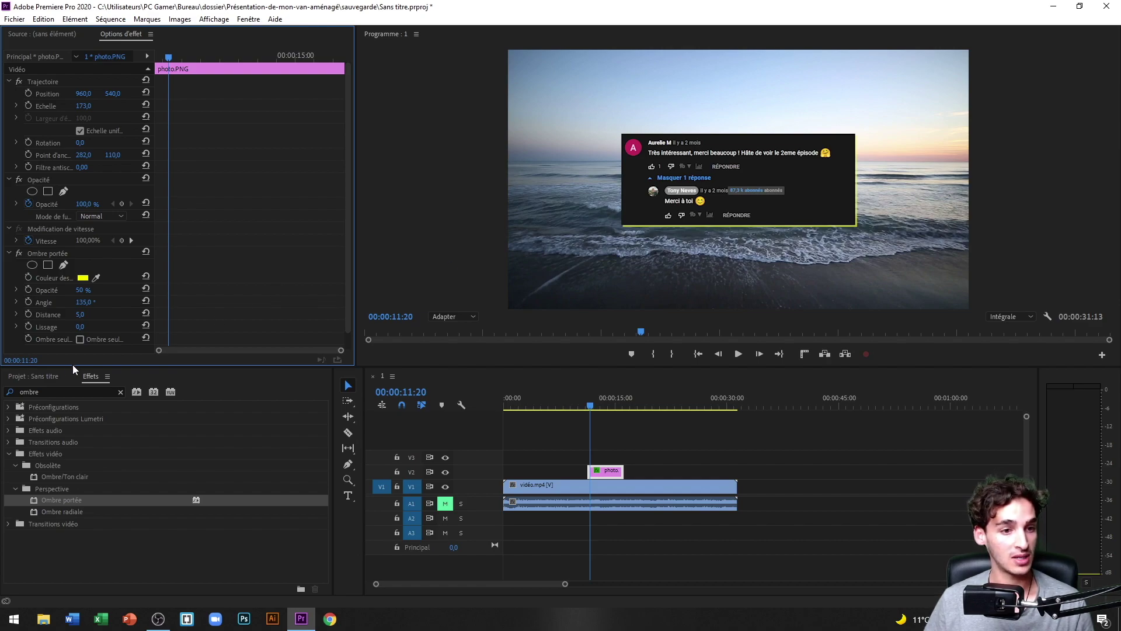
pyautogui.moveTo(79, 331); pyautogui.dragTo(127, 326)
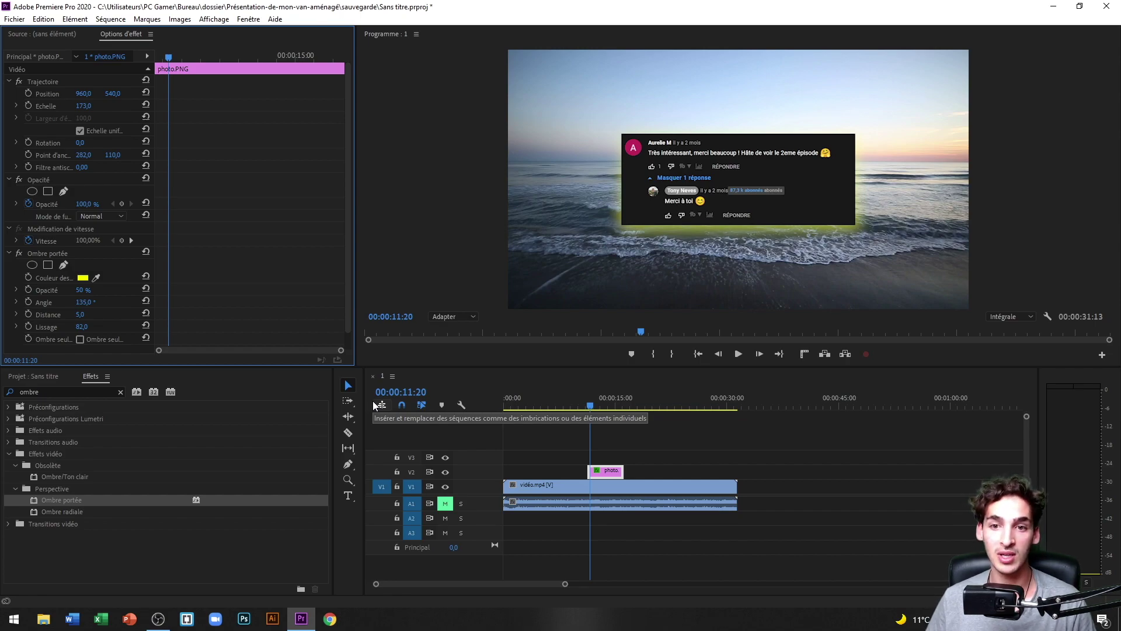
# - Save the project, then apply the 3D simple effect, found by searching the effects for "3d", to the photo clip on V2
pyautogui.hotkey('ctrl', 's')
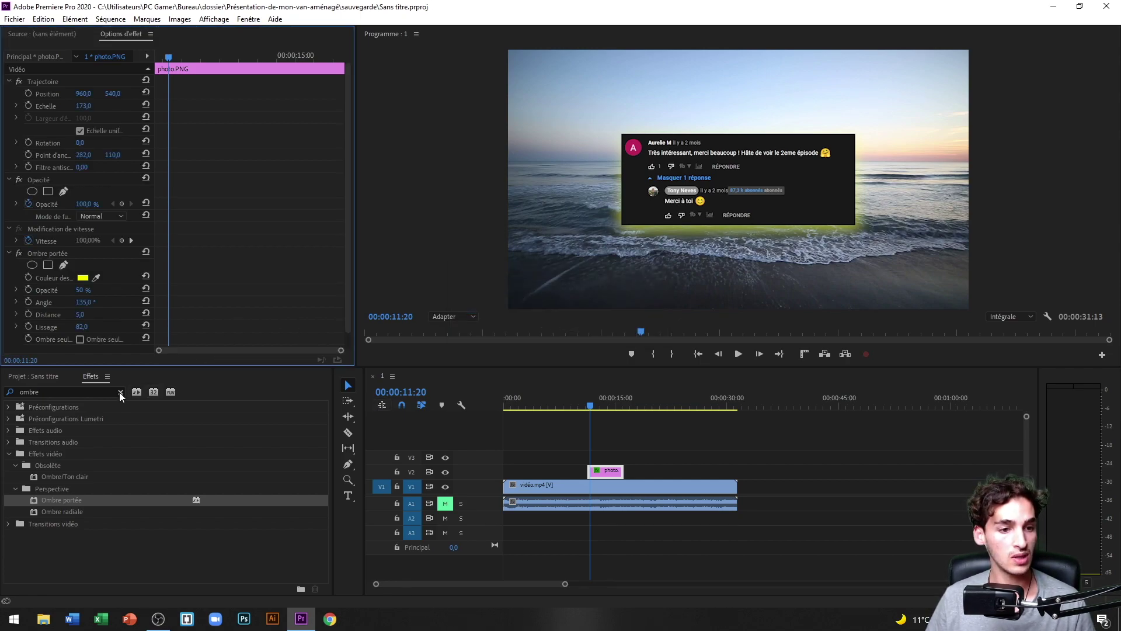
pyautogui.click(121, 391)
pyautogui.write('3d')
pyautogui.moveTo(45, 478); pyautogui.dragTo(599, 474)
# - With the playhead at 00:00:12:28, set the photo's 3D simple horizontal rotation to 27° and vertical rotation to -1°
pyautogui.moveTo(593, 409)
pyautogui.mouseDown()
pyautogui.moveTo(622, 405)
pyautogui.moveTo(602, 406)
pyautogui.mouseUp()
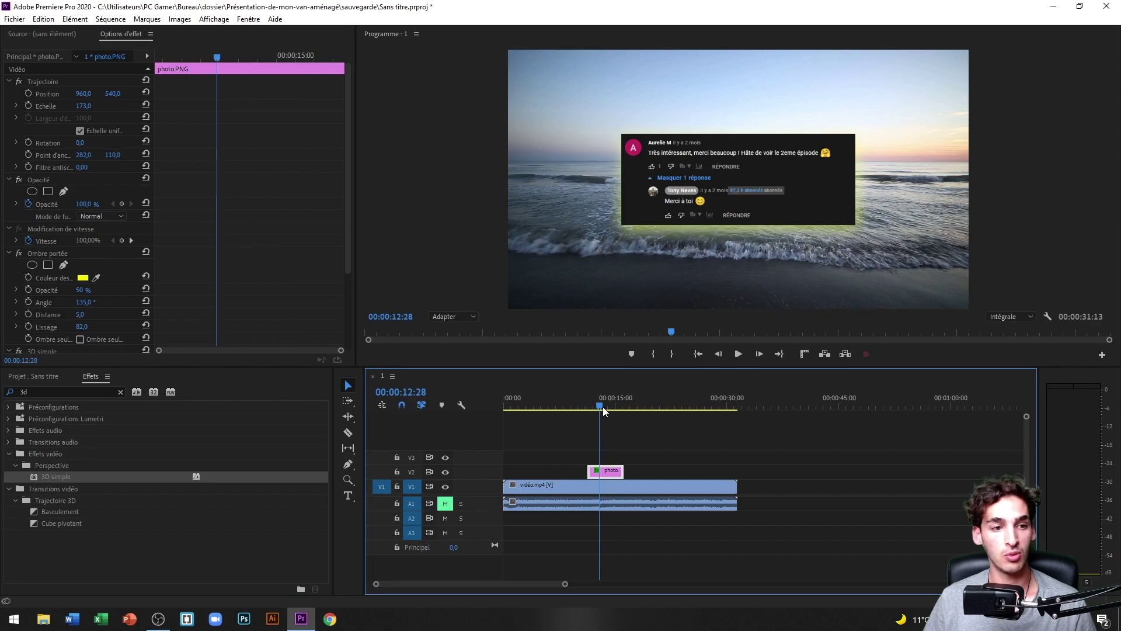
pyautogui.scroll(-3, 177, 266)
pyautogui.scroll(-2, 177, 268)
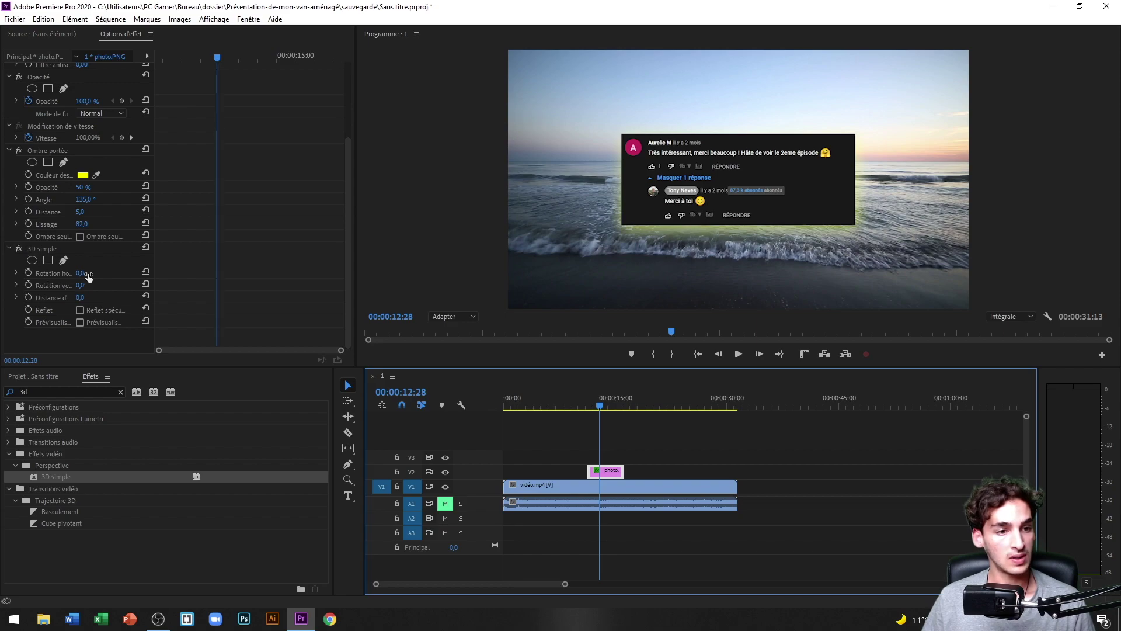
pyautogui.moveTo(80, 273)
pyautogui.mouseDown()
pyautogui.moveTo(118, 272)
pyautogui.moveTo(49, 273)
pyautogui.moveTo(94, 272)
pyautogui.moveTo(75, 286)
pyautogui.moveTo(83, 273)
pyautogui.mouseUp()
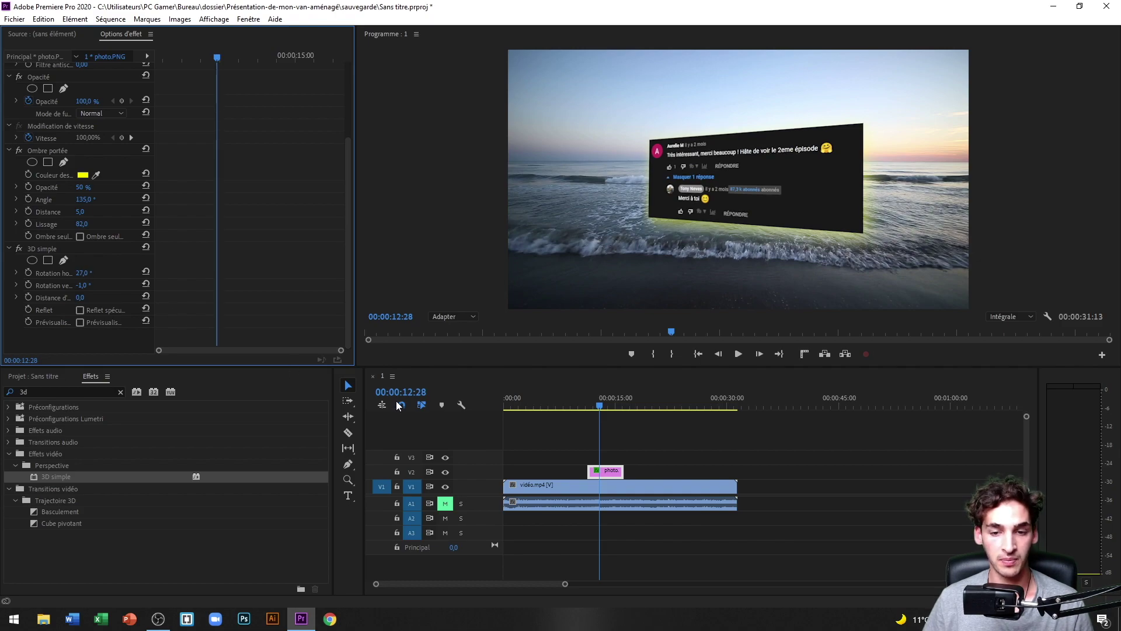
# - Play the sequence from just before the photo clip to review its perspective tilt
pyautogui.click(582, 409)
pyautogui.press('space')
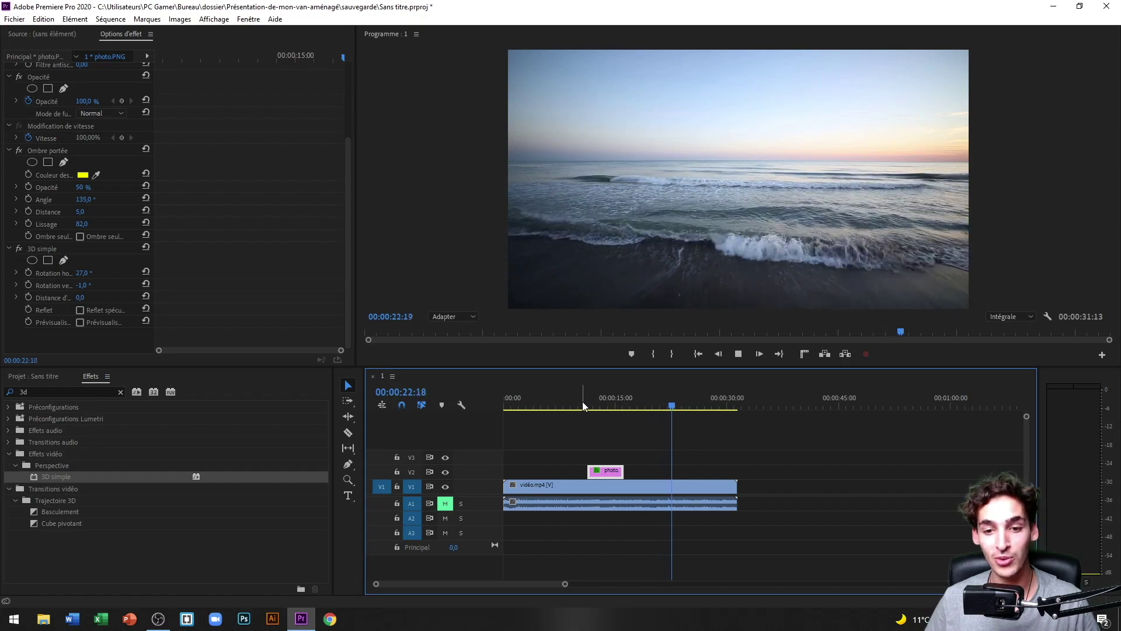
pyautogui.press('space')
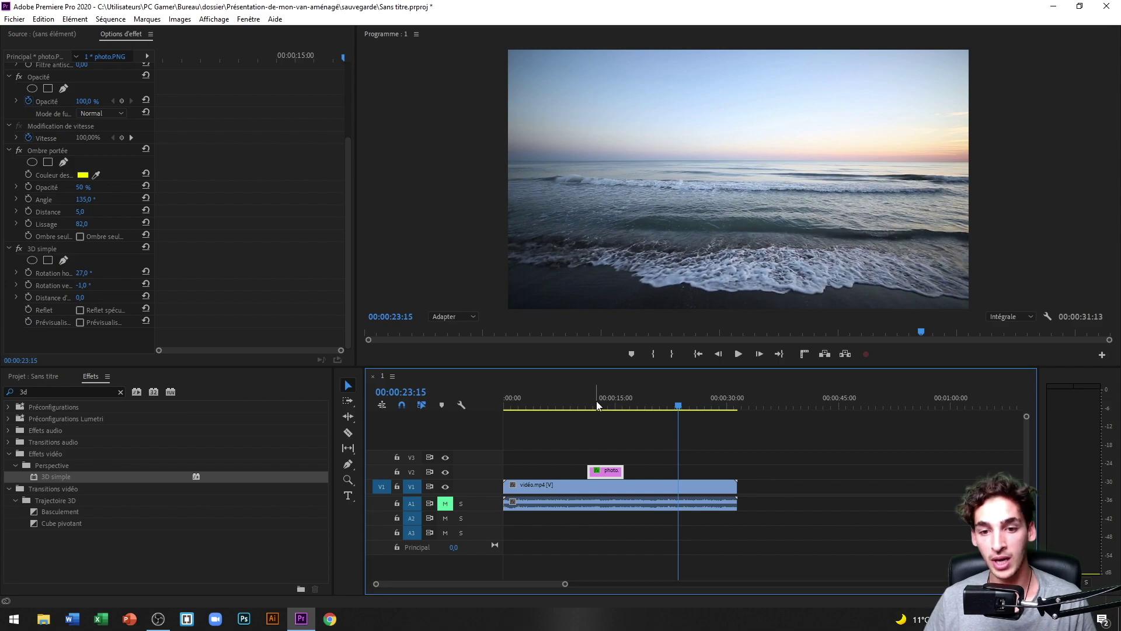
# - At the photo clip's start, 00:00:11:09, enable keyframing for the Ombre portée Angle and set it to 0°
pyautogui.click(597, 401)
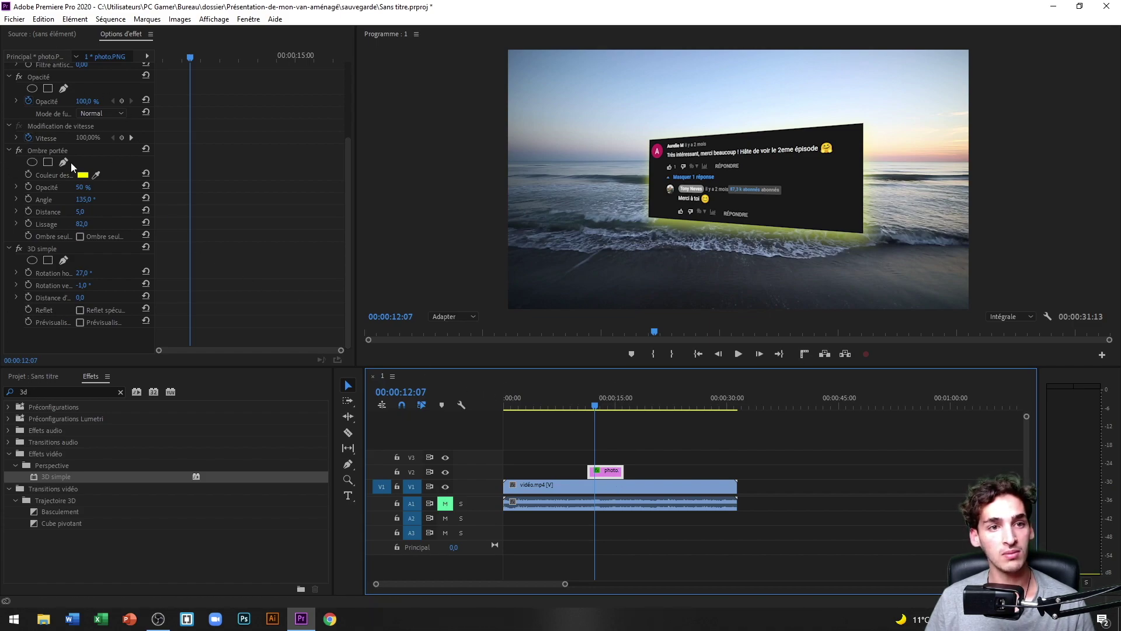
pyautogui.moveTo(188, 55); pyautogui.dragTo(150, 42)
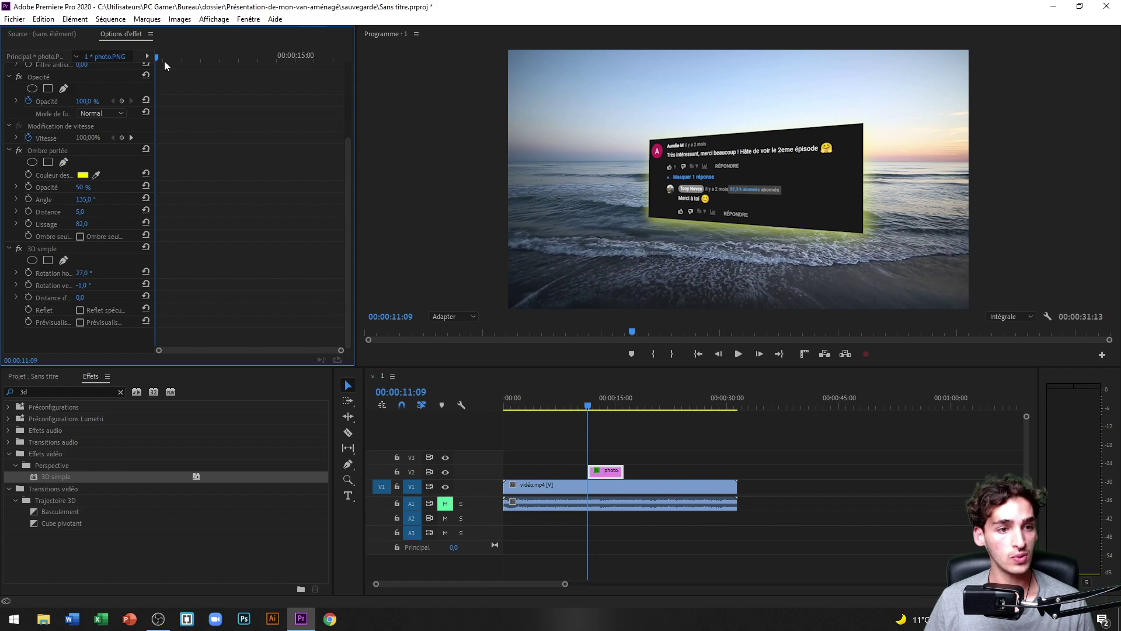
pyautogui.click(27, 198)
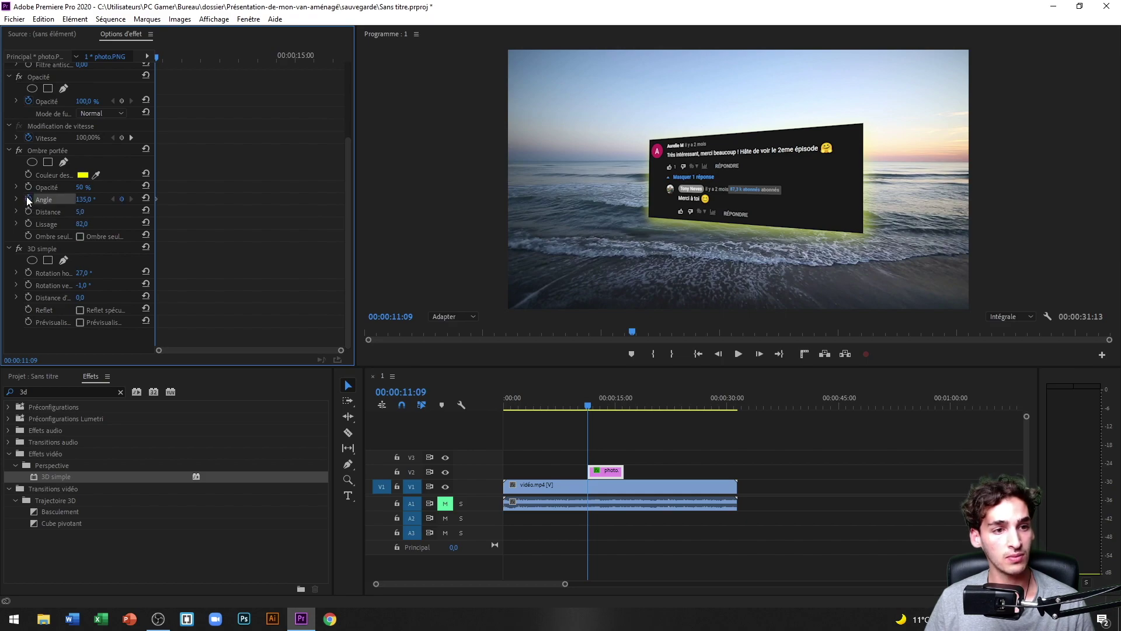
pyautogui.moveTo(84, 199)
pyautogui.mouseDown()
pyautogui.moveTo(5, 199)
pyautogui.moveTo(87, 199)
pyautogui.mouseUp()
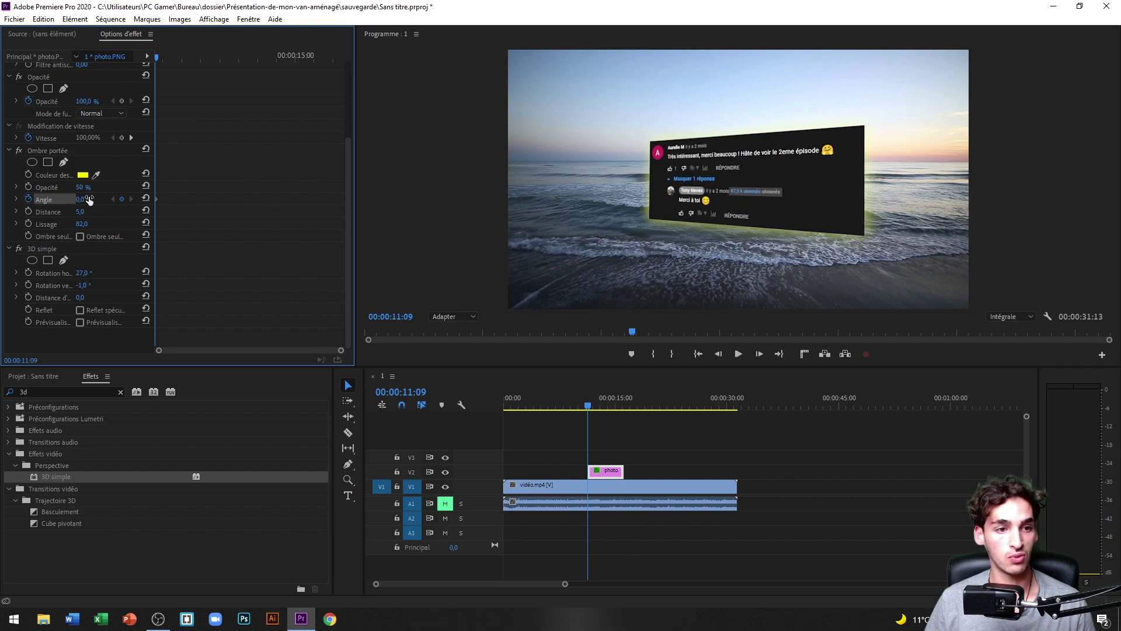
# - On the photo clip's last frame, 00:00:16:08, add an Ombre portée Angle keyframe of 6x0,0°
pyautogui.moveTo(157, 57); pyautogui.dragTo(354, 61)
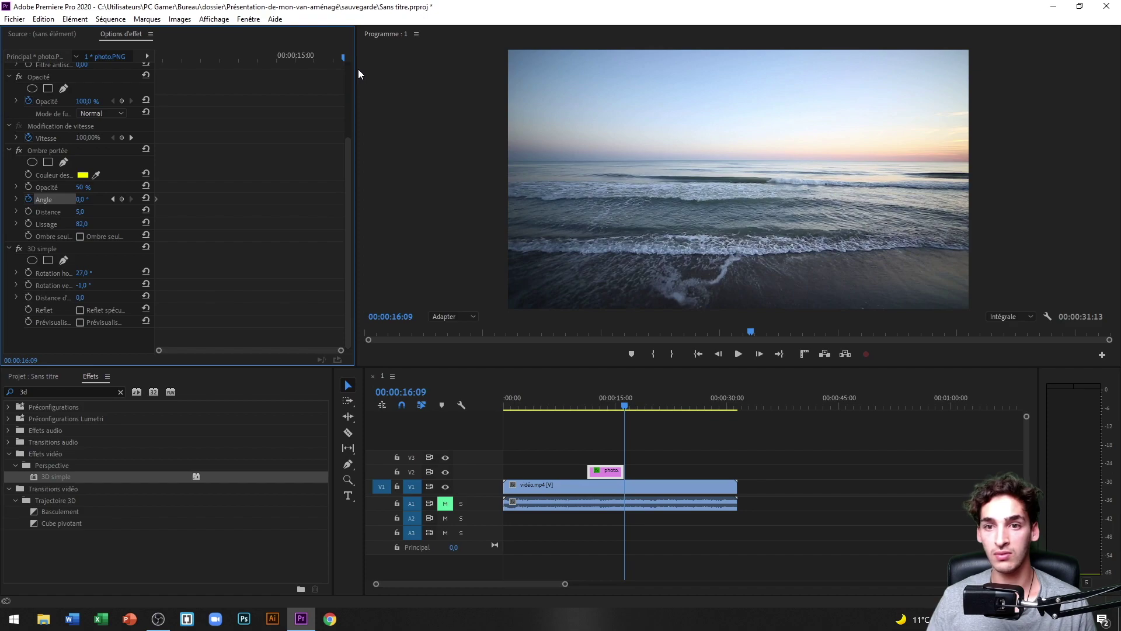
pyautogui.press('Left')
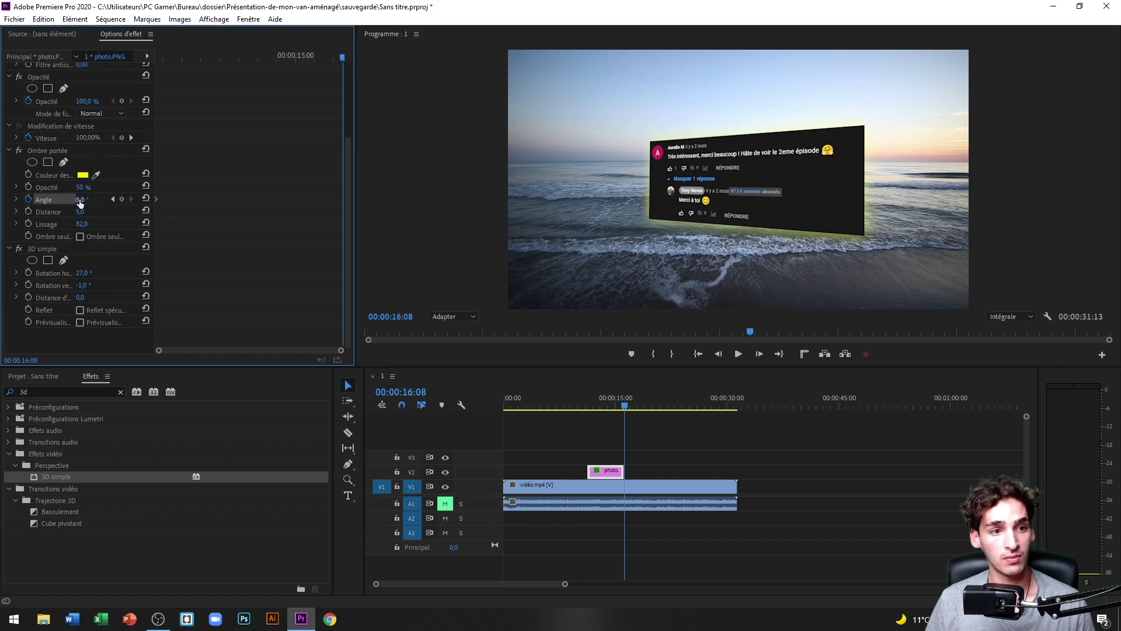
pyautogui.moveTo(80, 199)
pyautogui.mouseDown()
pyautogui.moveTo(441, 199)
pyautogui.moveTo(89, 199)
pyautogui.mouseUp()
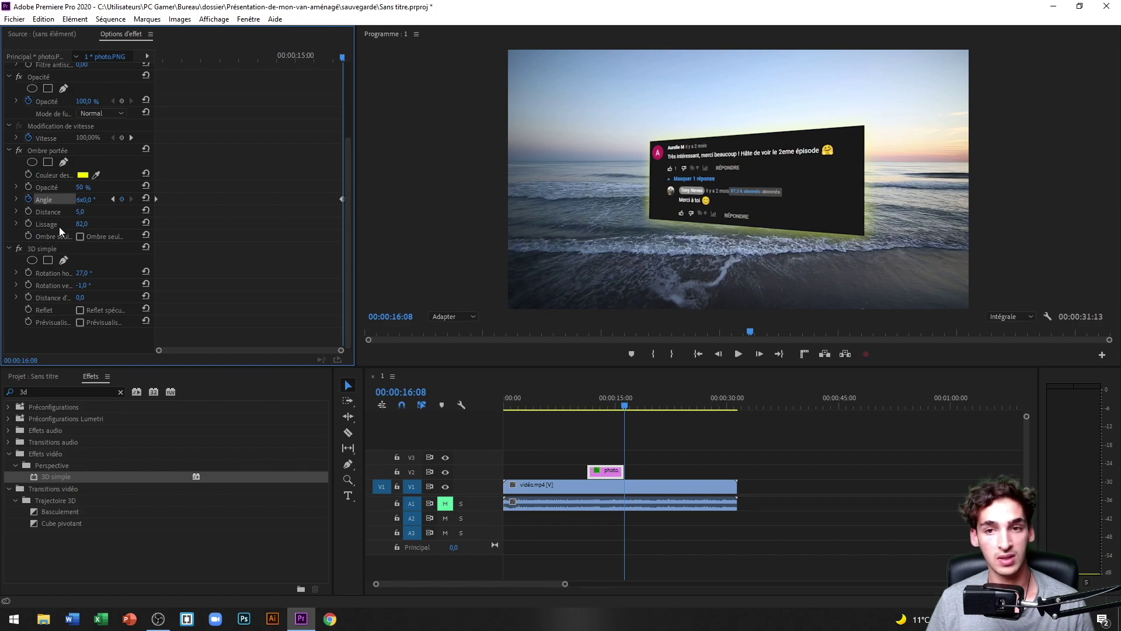
# - Play the sequence from before the photo clip to review the rotating glow, and return the playhead to the clip
pyautogui.click(580, 401)
pyautogui.press('space')
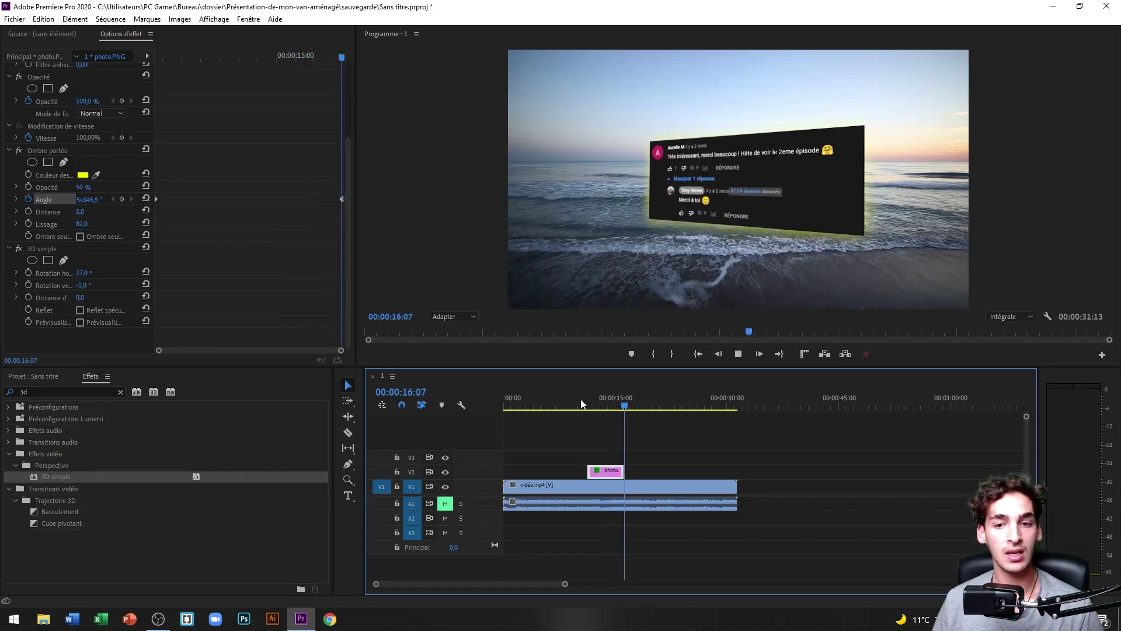
pyautogui.press('space')
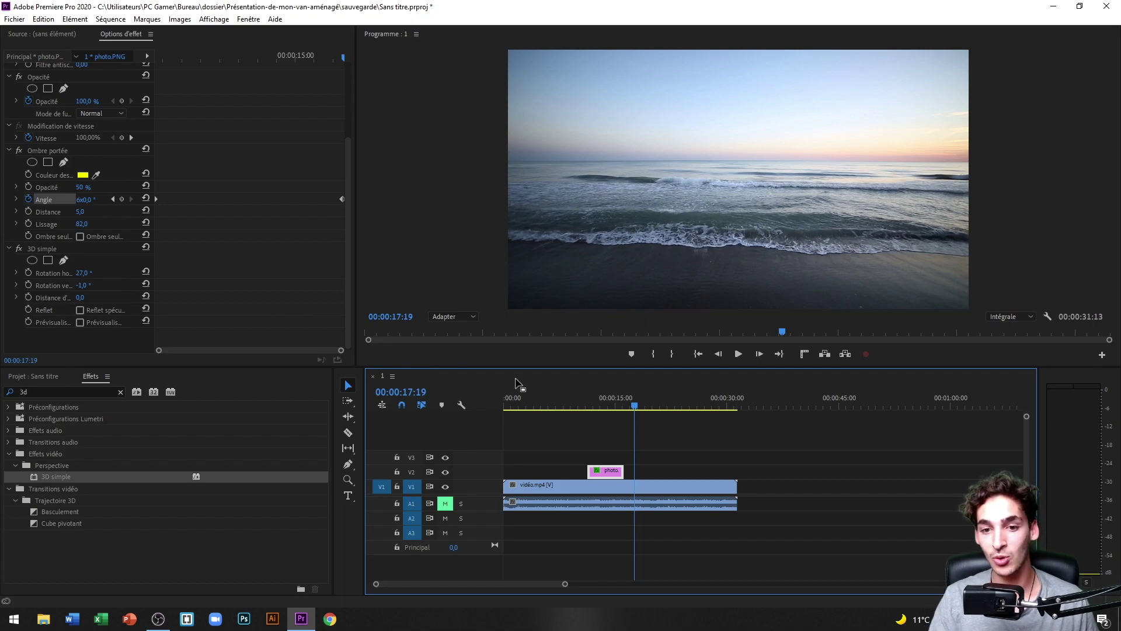
pyautogui.click(603, 400)
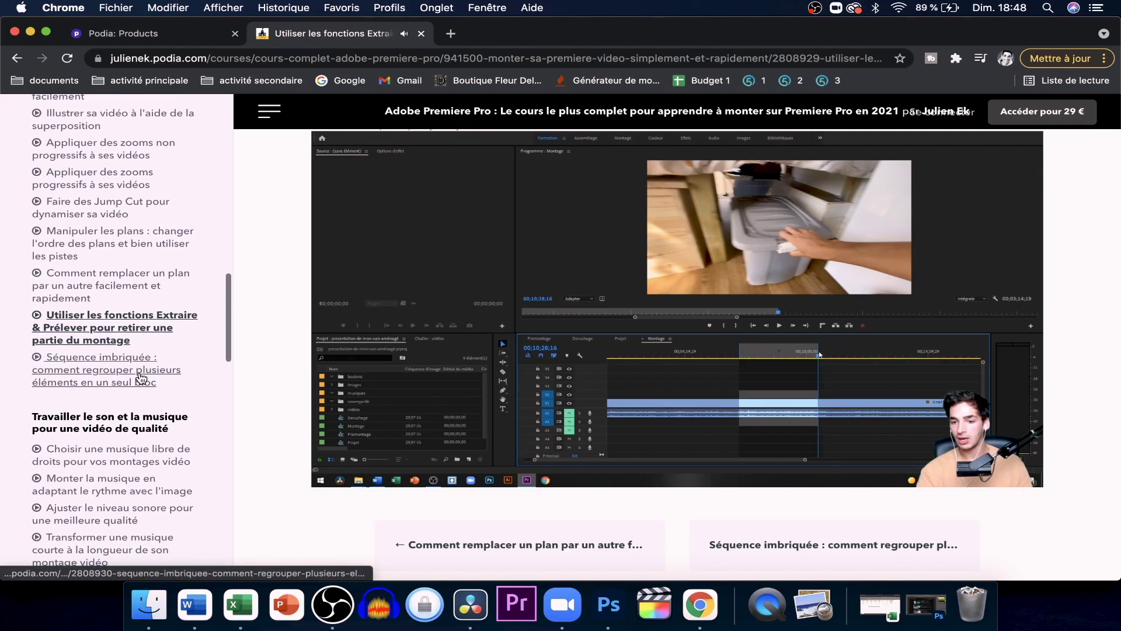
# - In Chrome, look through the Premiere Pro course outline on Podia and open the lesson "Animation simple sur premiere pro"
pyautogui.scroll(-5, 141, 376)
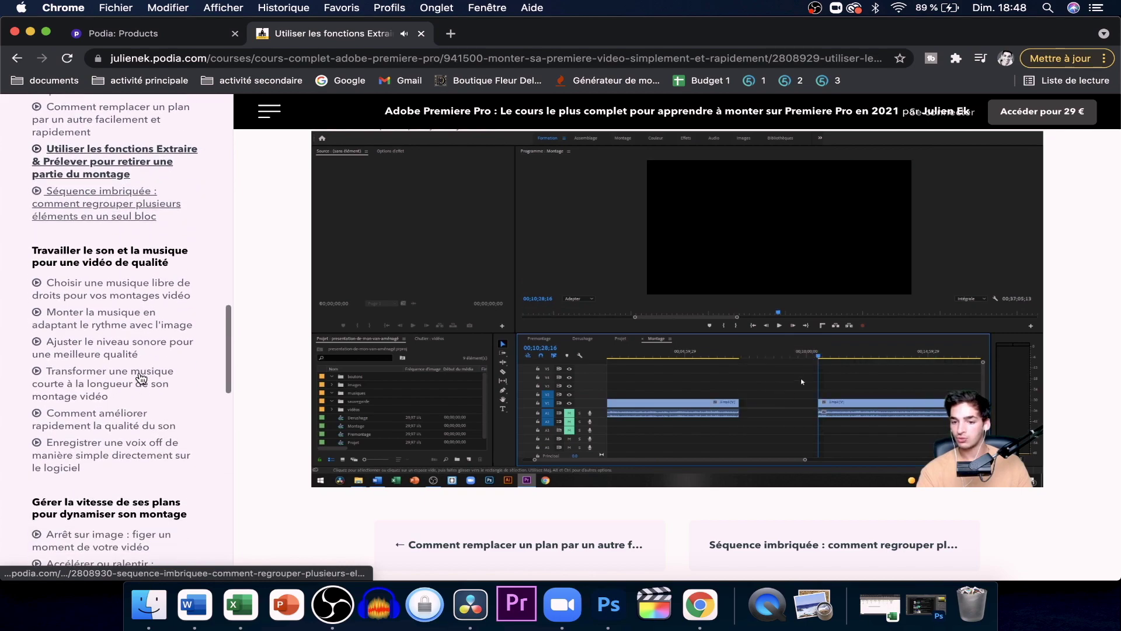
pyautogui.scroll(-10, 140, 376)
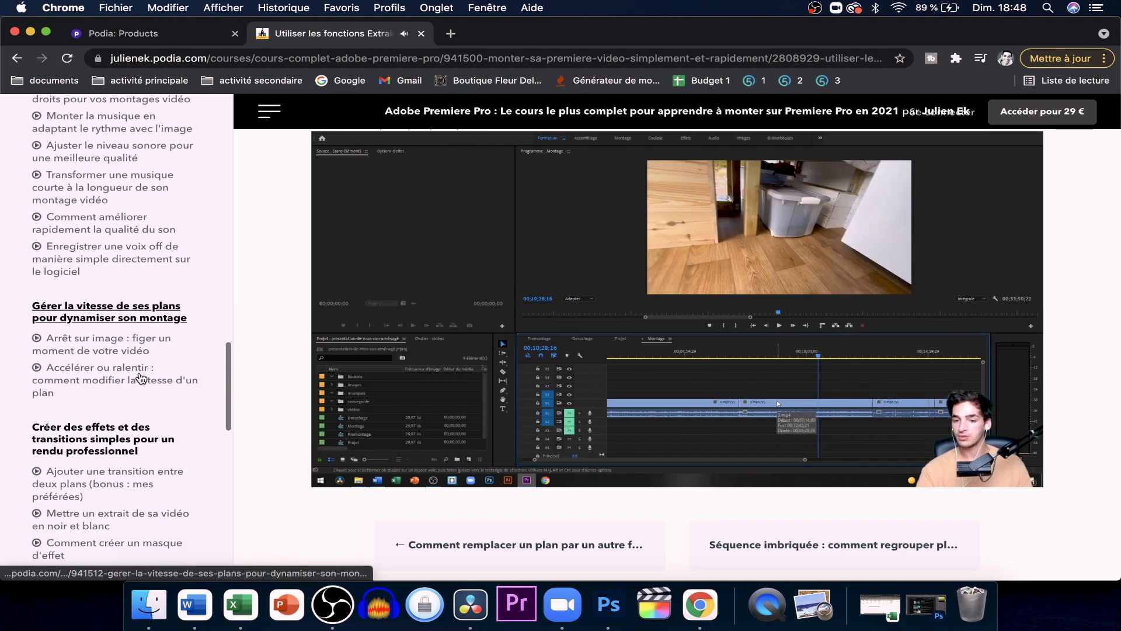
pyautogui.scroll(-10, 140, 377)
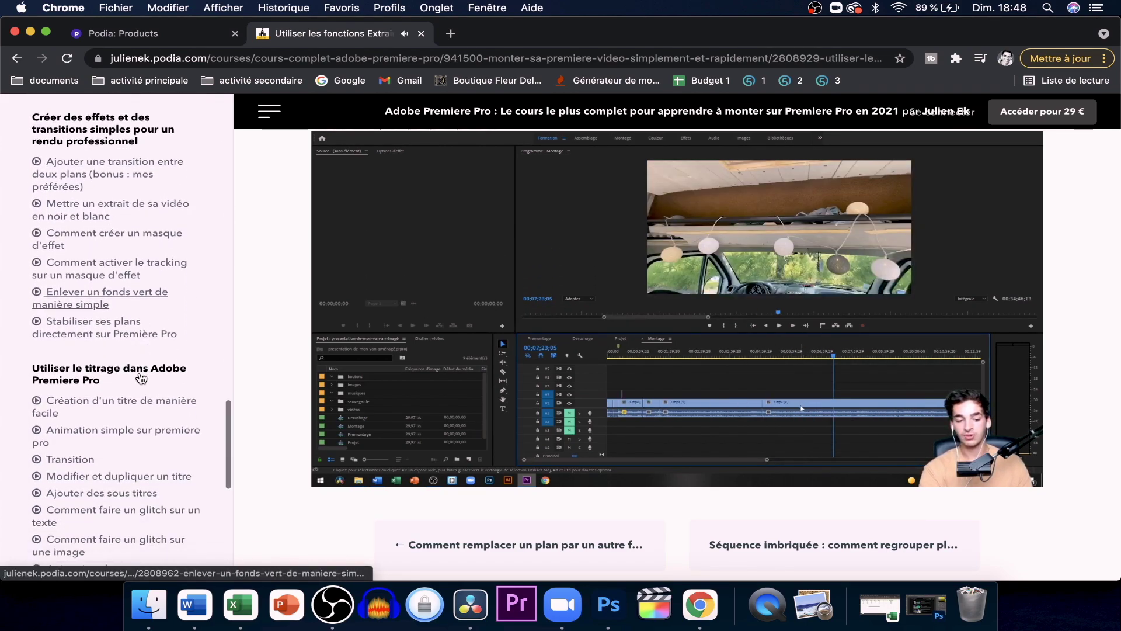
pyautogui.click(132, 390)
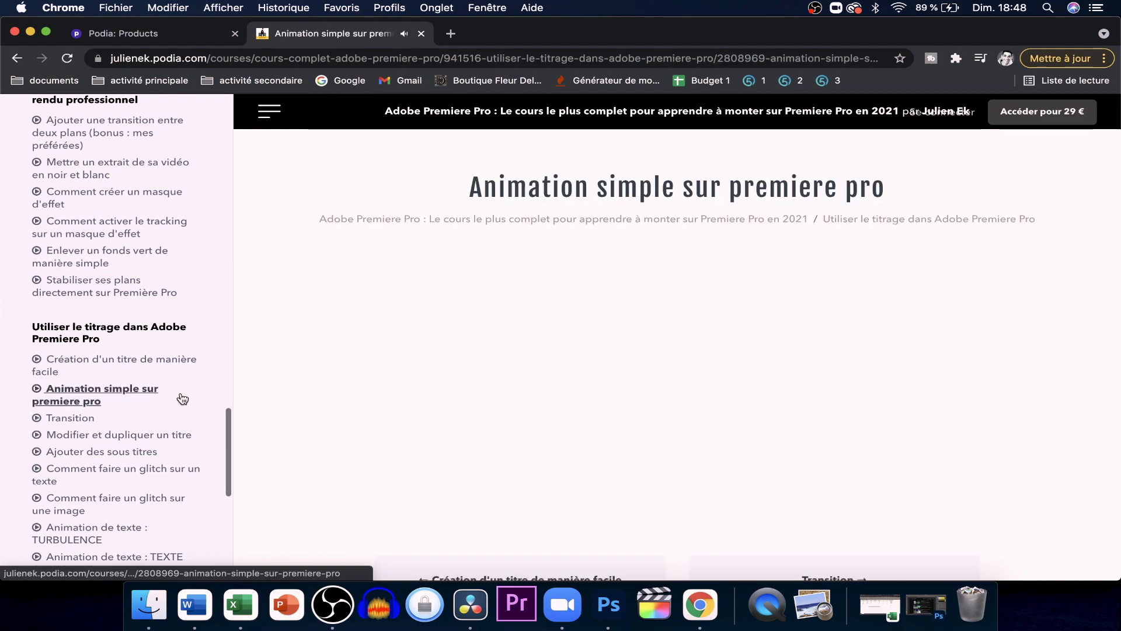
# - Skip the lesson video ahead to about 3:16 and look further down the course outline
pyautogui.scroll(-3, 454, 418)
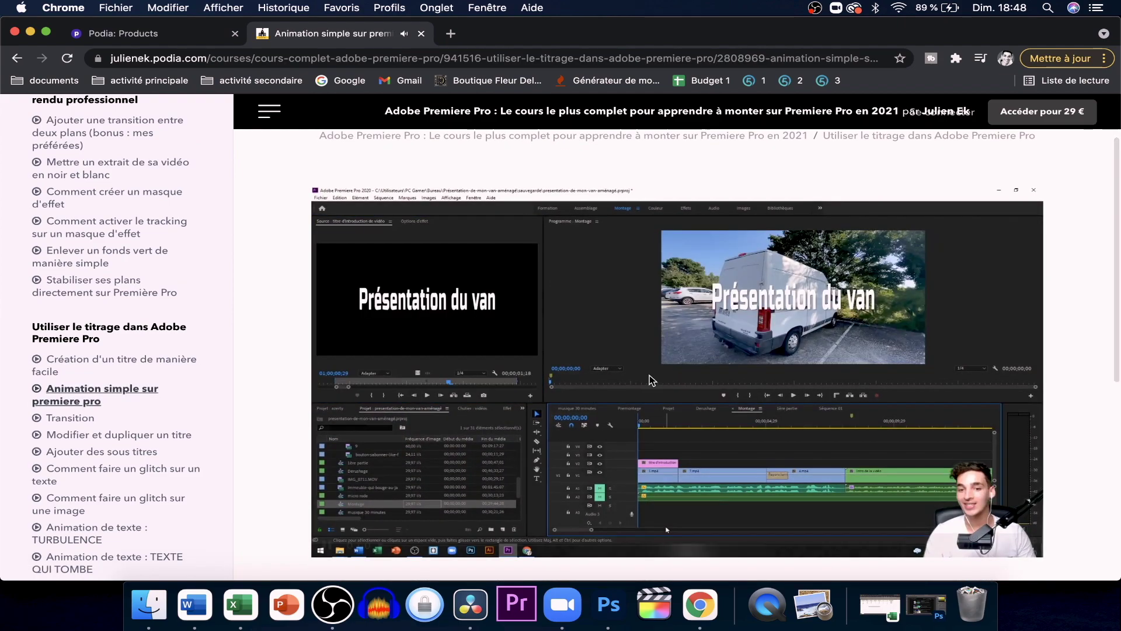
pyautogui.scroll(-2, 650, 375)
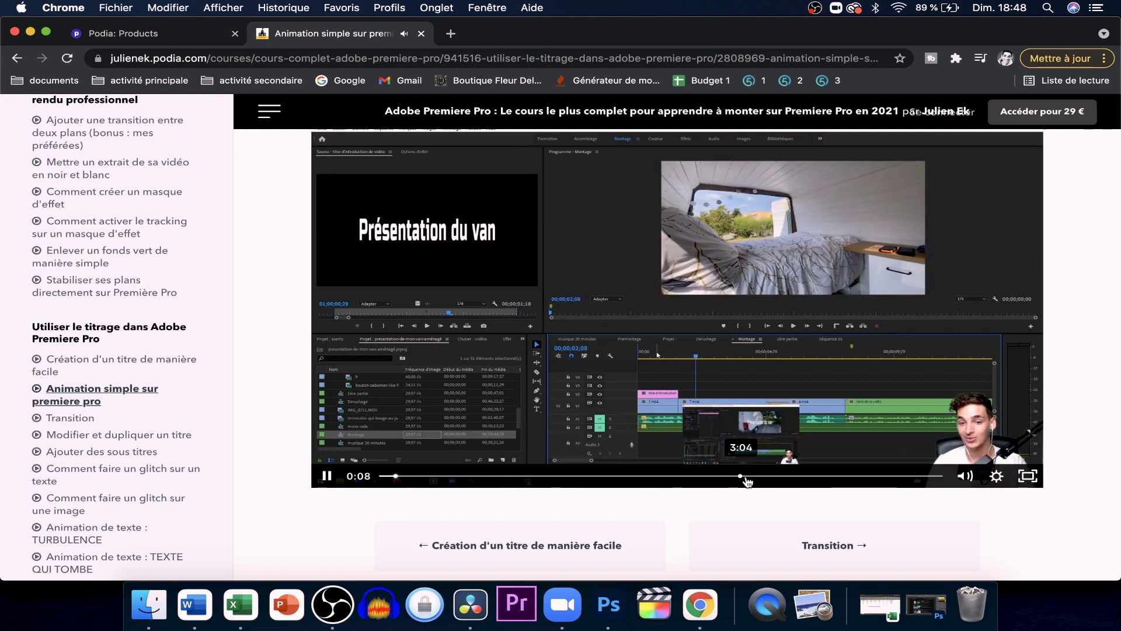
pyautogui.click(762, 477)
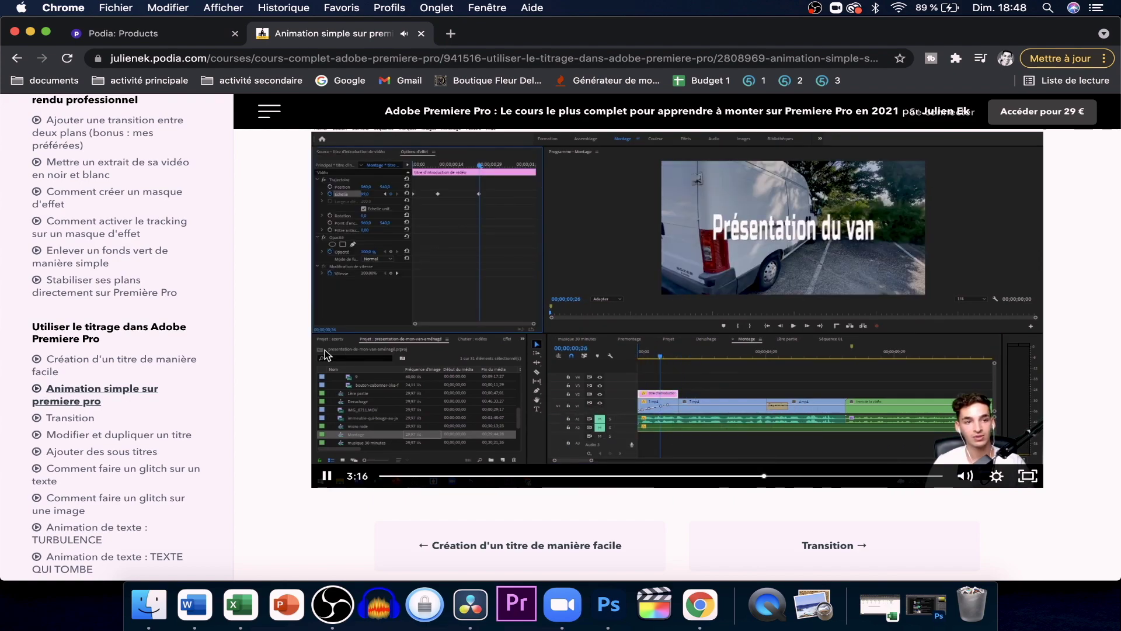
pyautogui.scroll(-5, 174, 454)
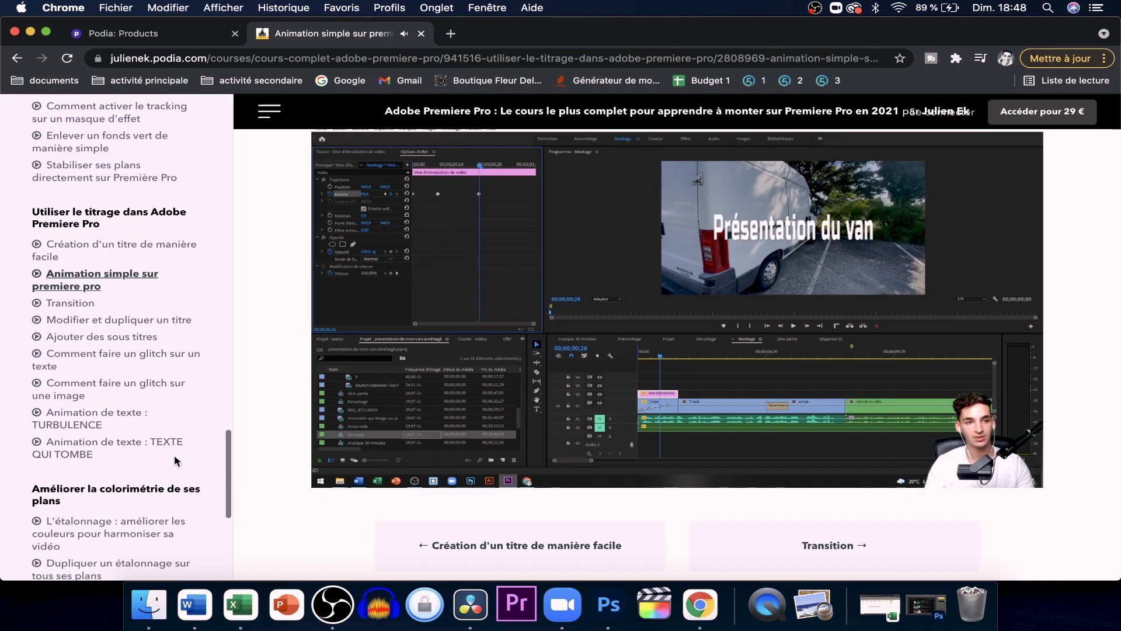